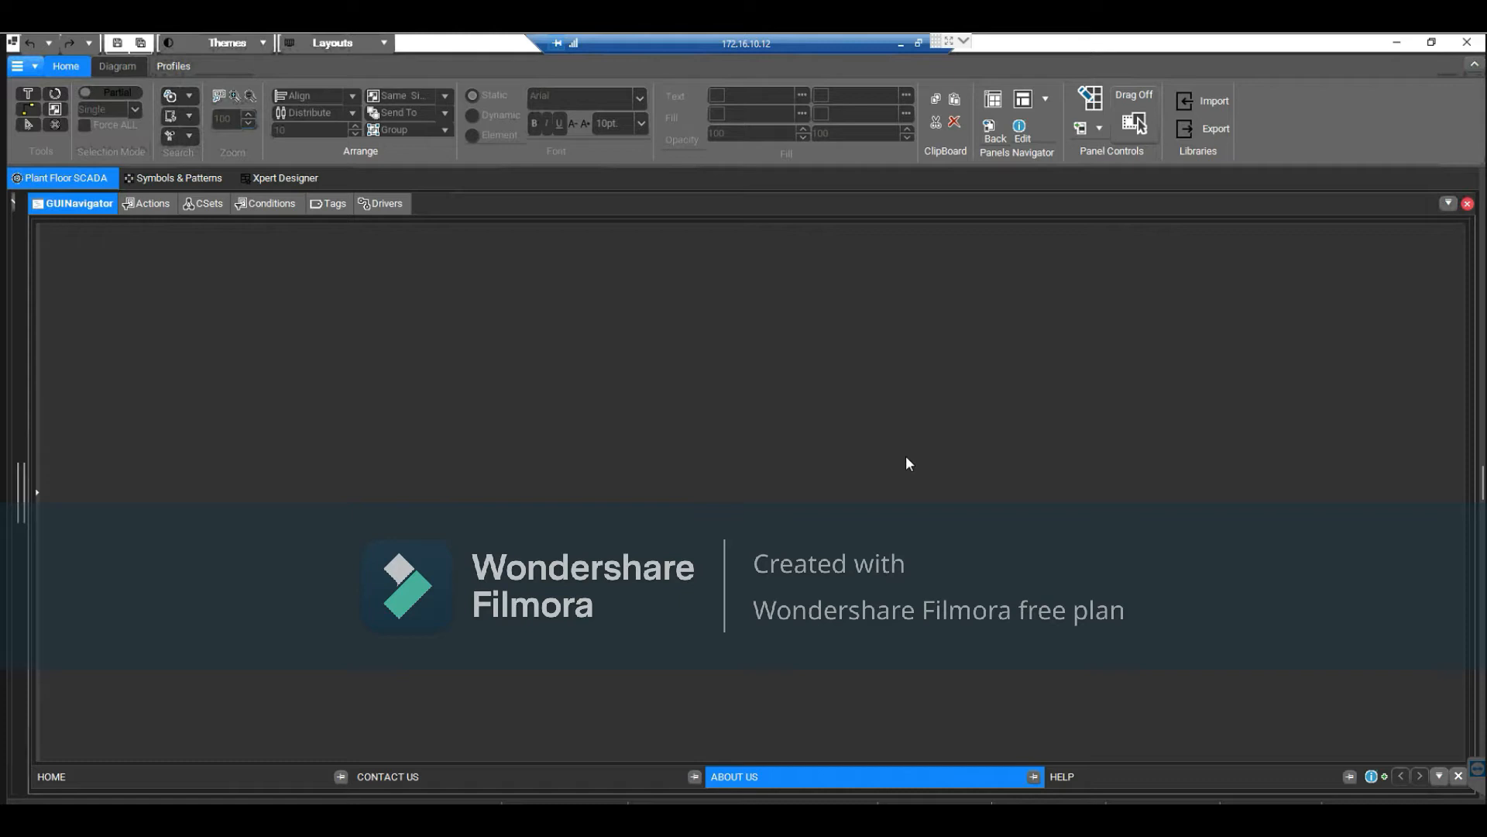
- Open the properties of the FEEDING_ANA_612A_AMP_PHYS.0 tag from the Plant Floor SCADA tag list and filter them by "u"
{"action": "left_click", "coordinate": [65, 181]}
{"action": "left_click", "coordinate": [324, 211]}
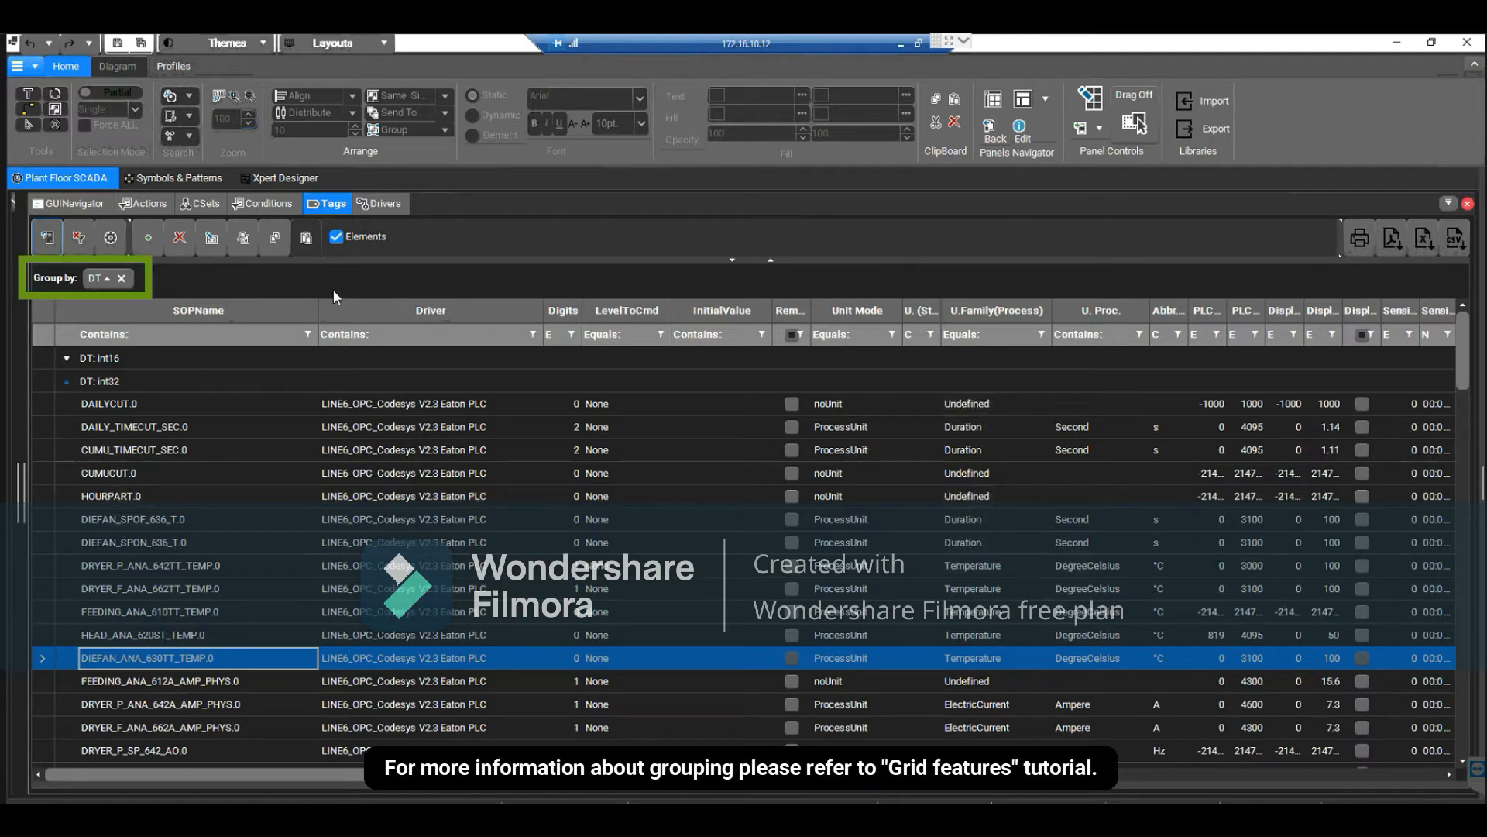
{"action": "left_click", "coordinate": [200, 678]}
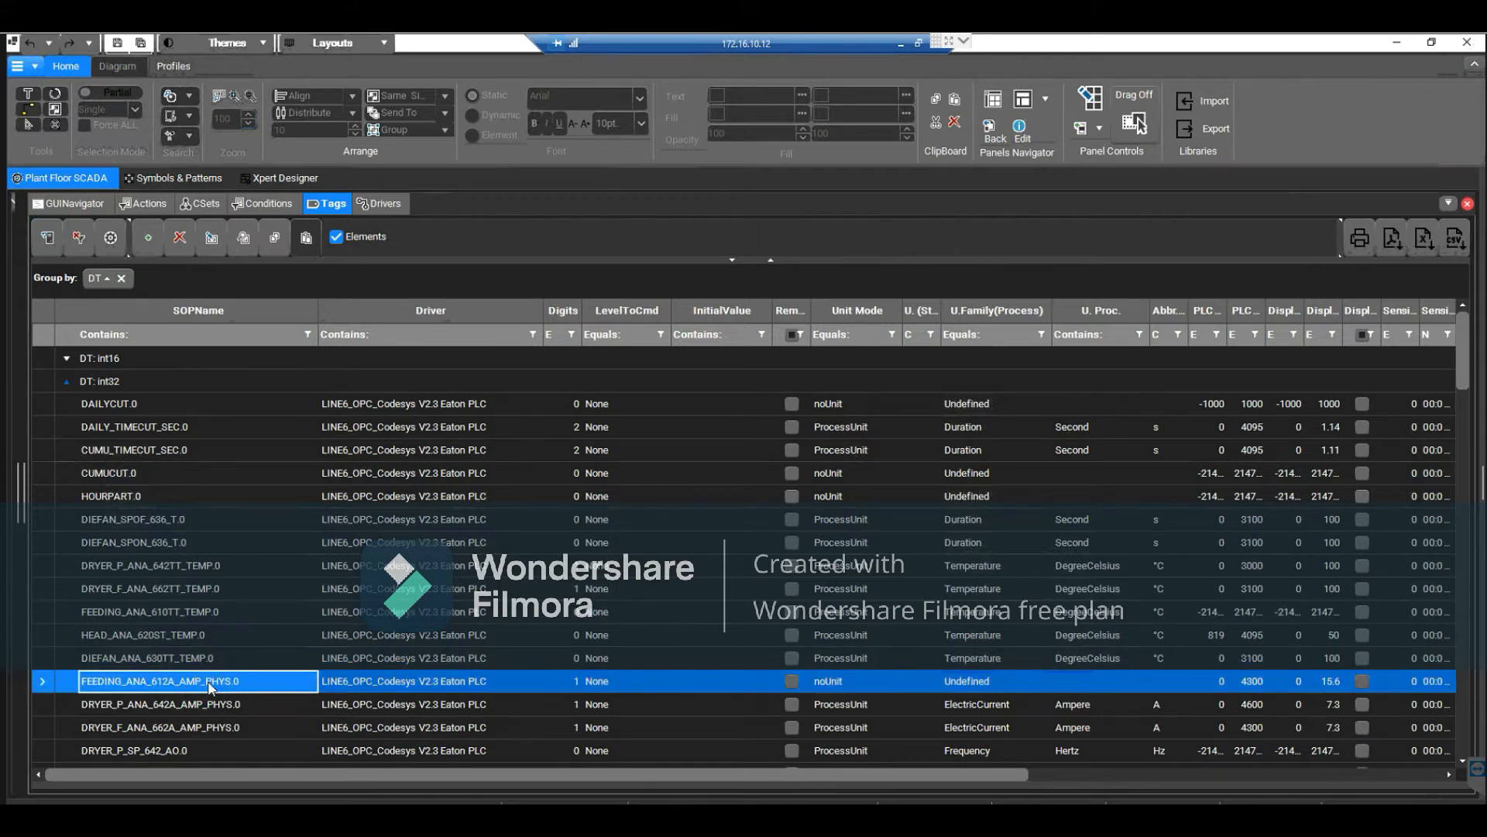
{"action": "key", "text": "ctrl+g"}
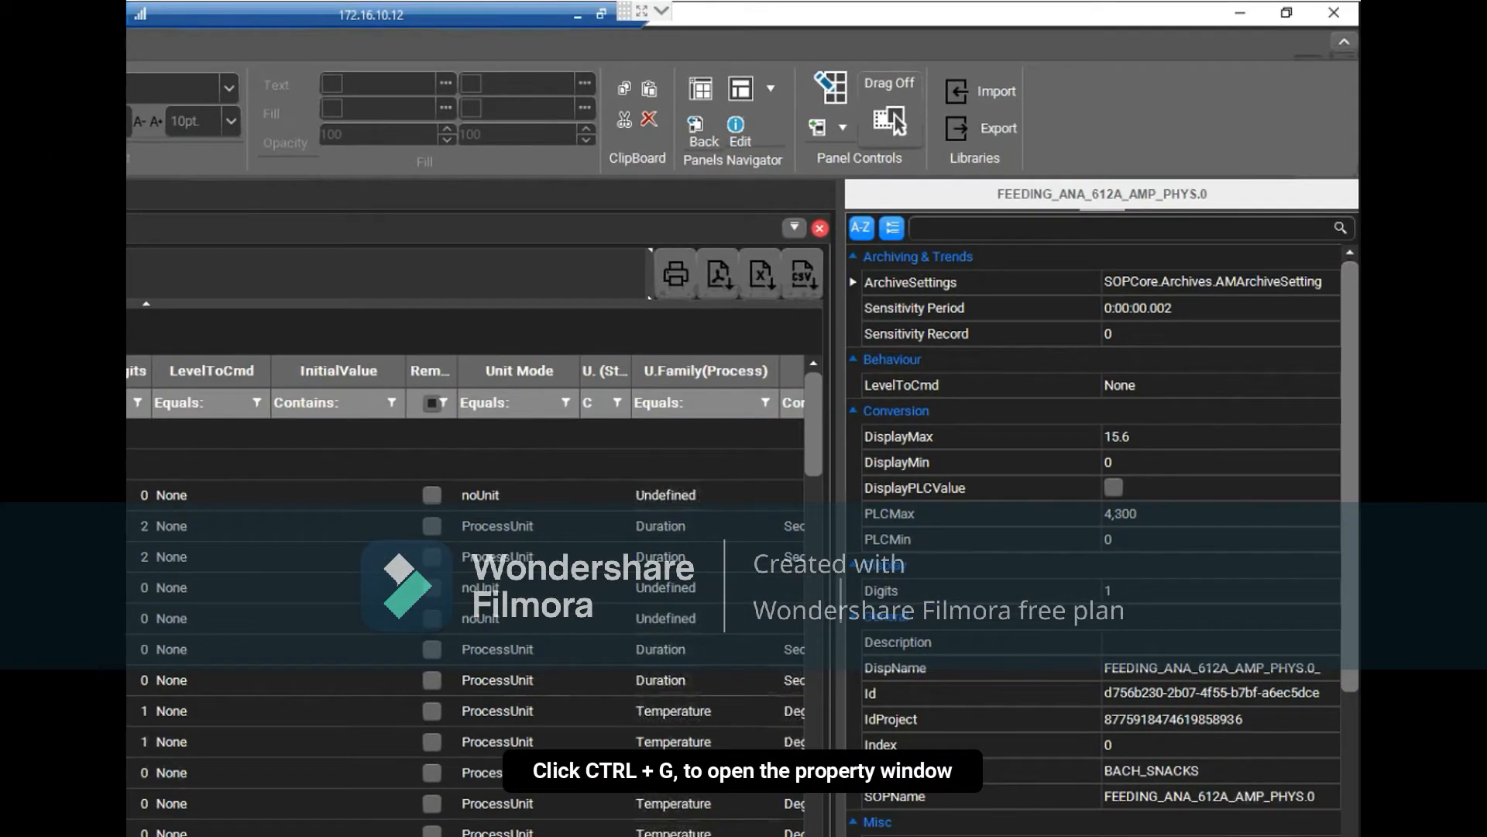
{"action": "left_click", "coordinate": [990, 223]}
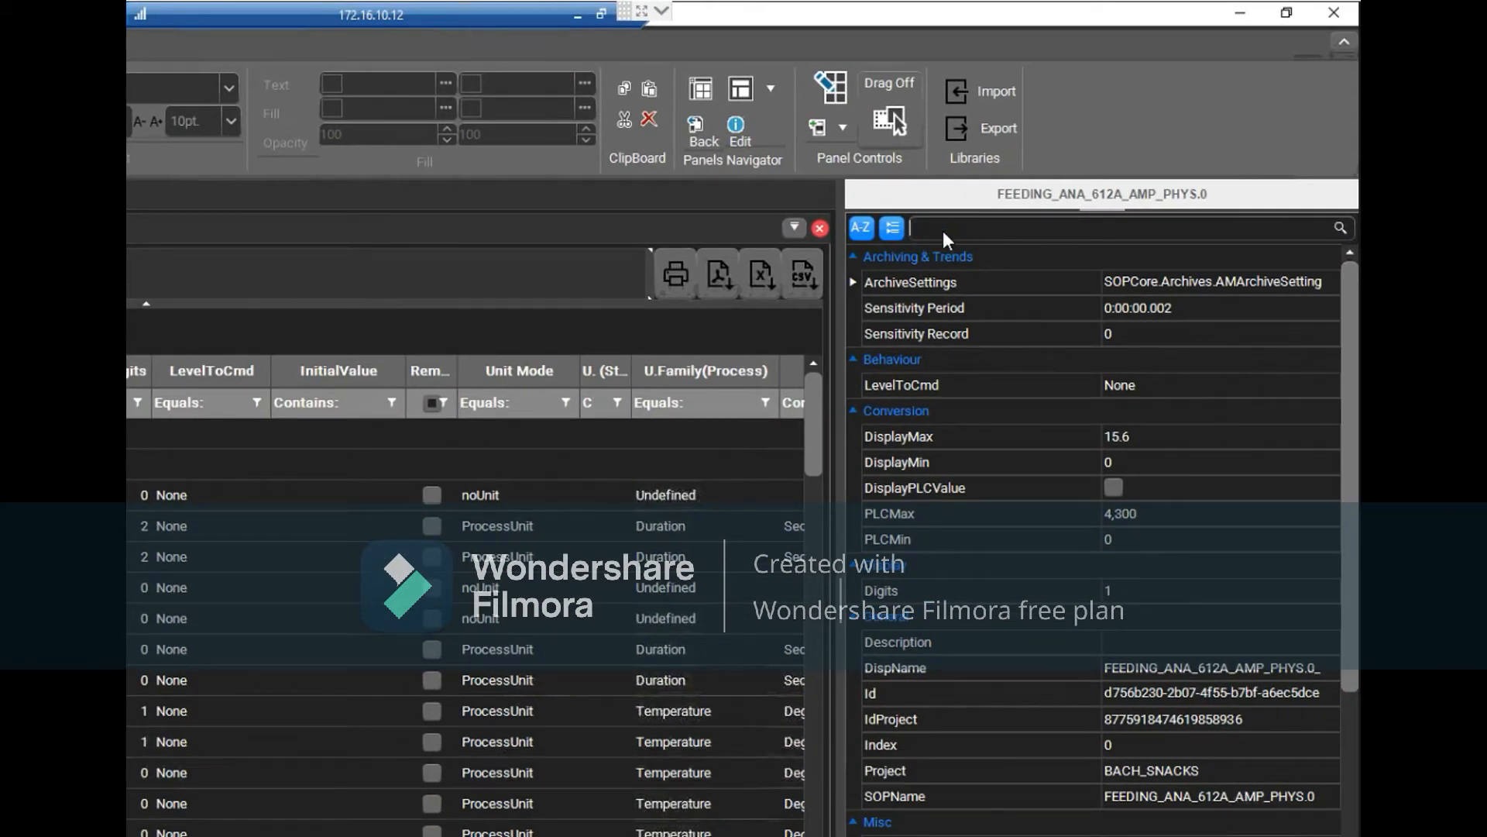
{"action": "type", "text": "u"}
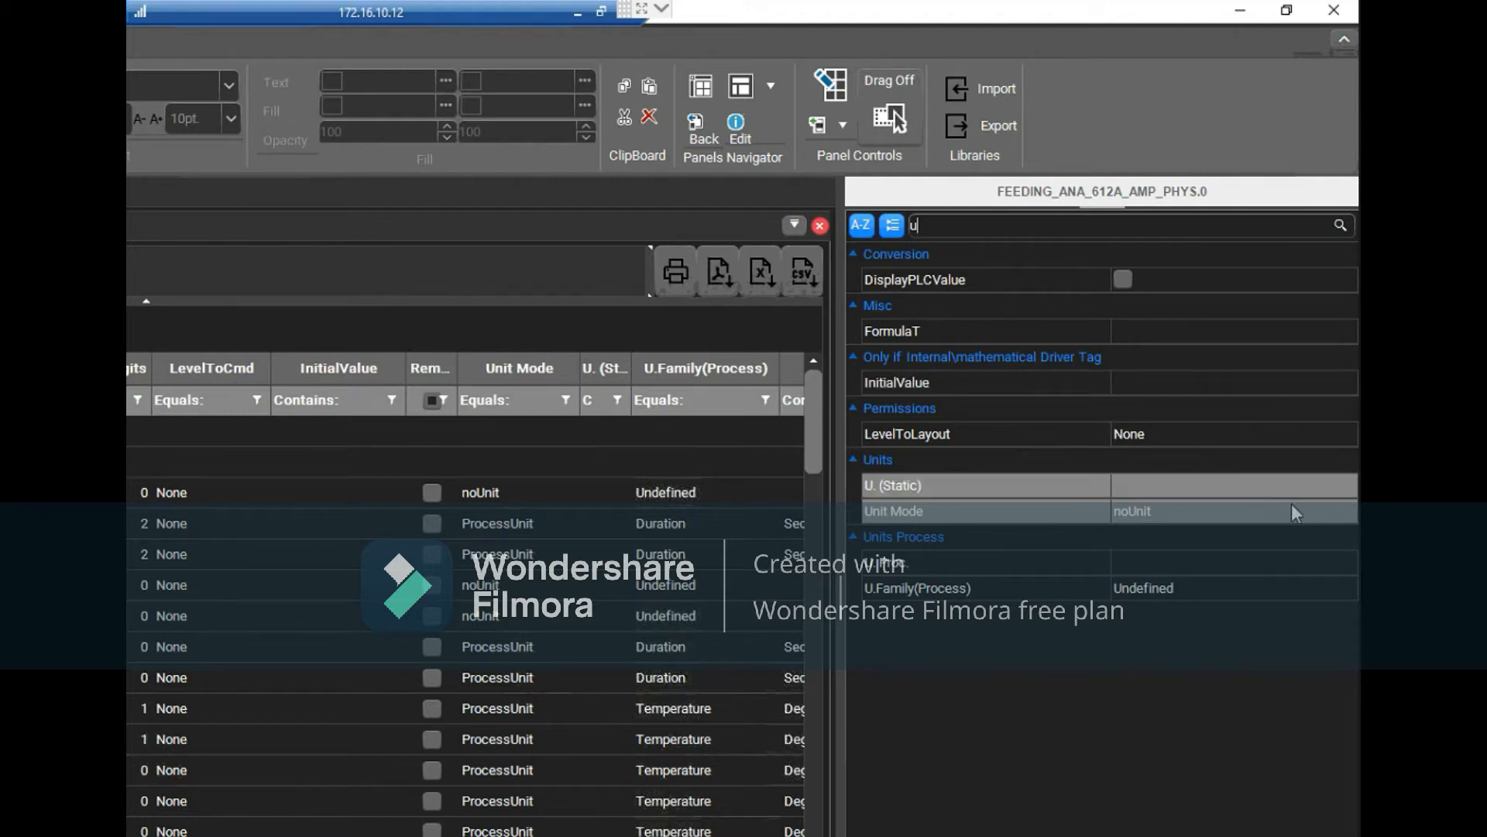
- Set the tag's Unit Mode to ProcessUnit and its process unit family to ElectricCurrent
{"action": "left_click", "coordinate": [1347, 512]}
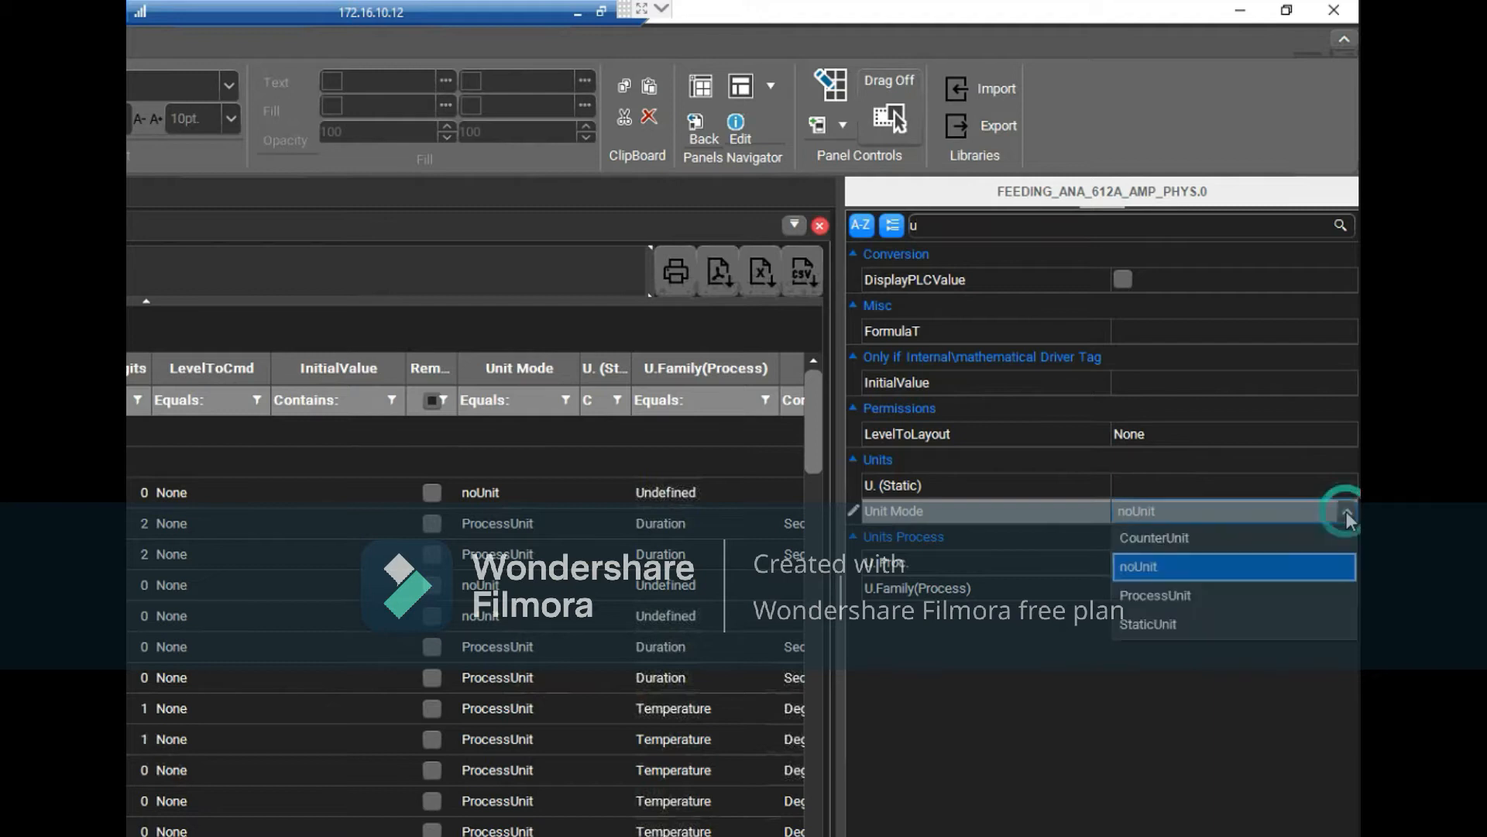
{"action": "left_click", "coordinate": [1233, 594]}
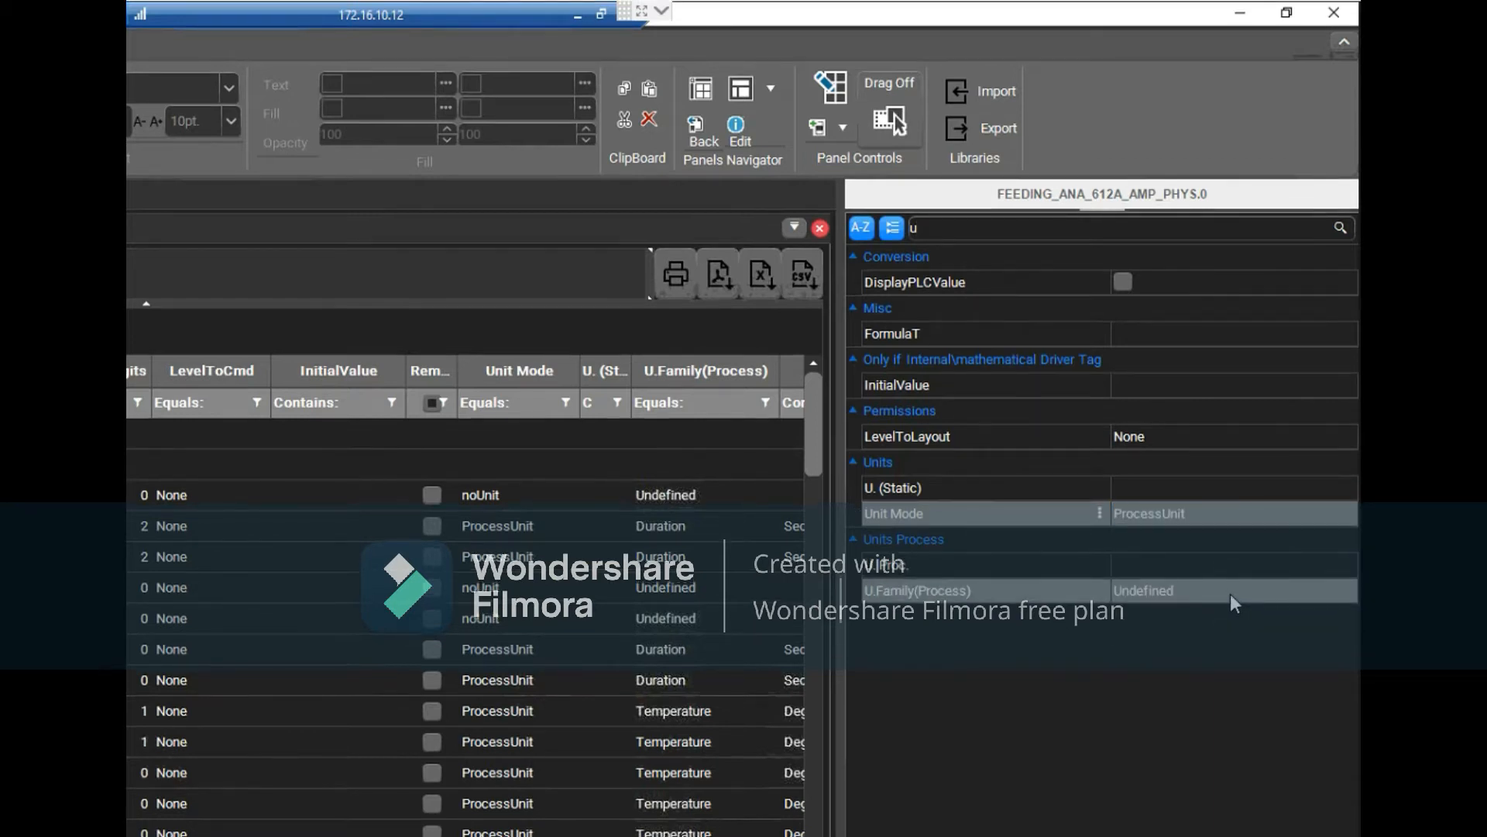
{"action": "left_click", "coordinate": [1344, 591]}
{"action": "left_click", "coordinate": [1344, 591]}
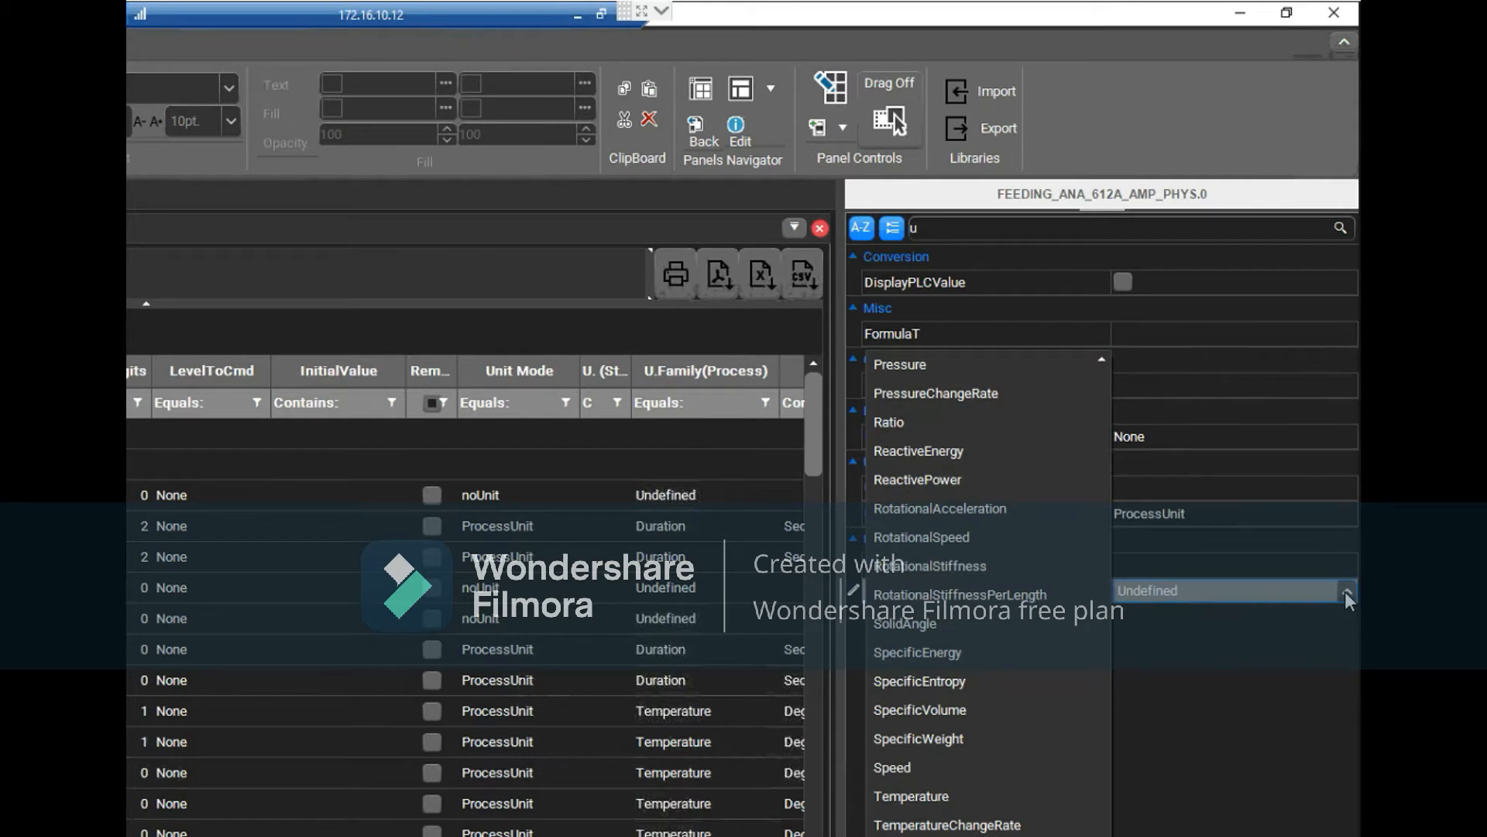
{"action": "left_click", "coordinate": [1289, 591]}
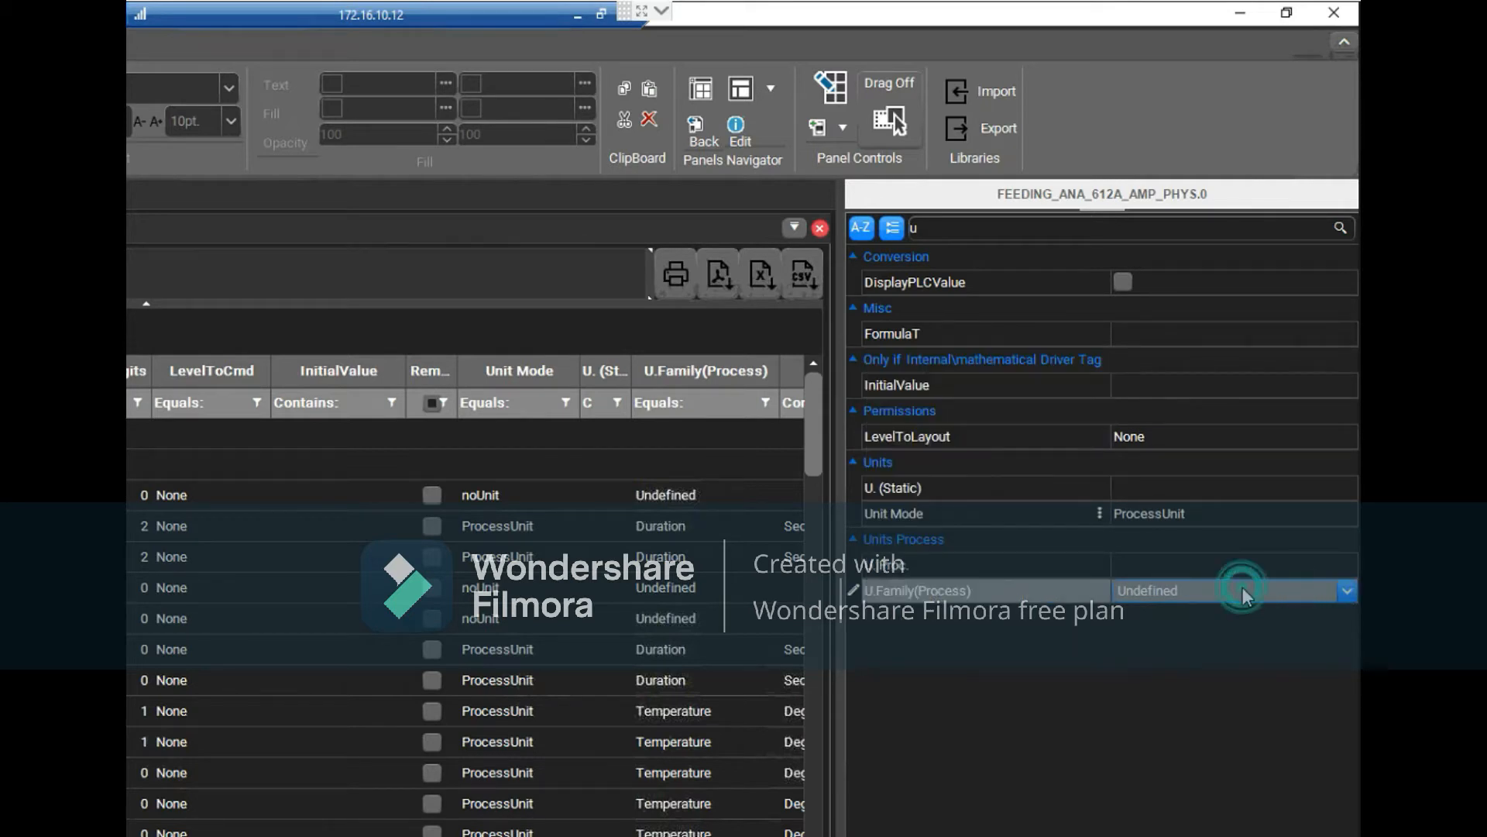
{"action": "left_click", "coordinate": [1242, 587]}
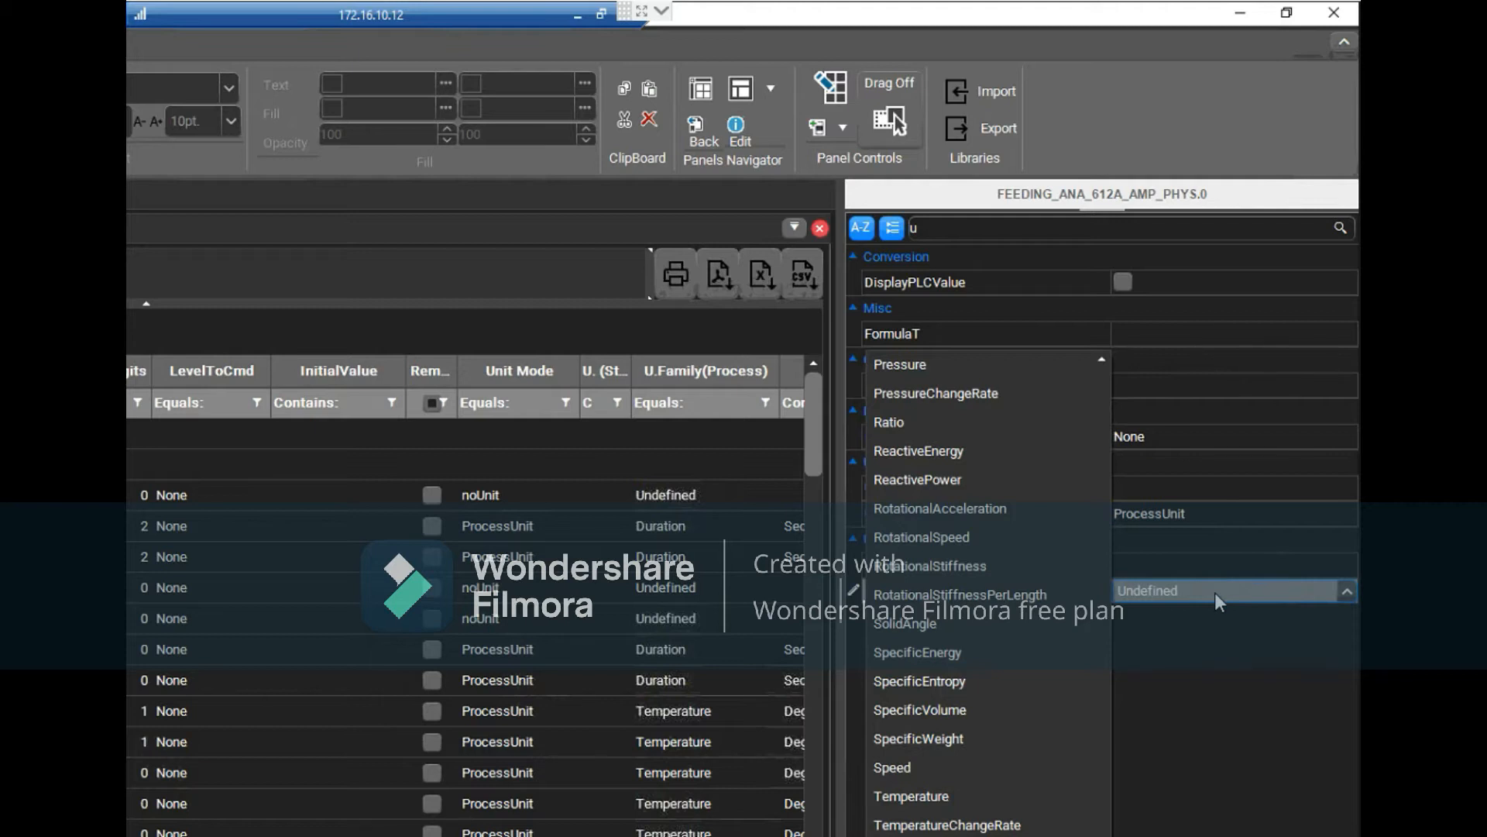
{"action": "key", "text": "s"}
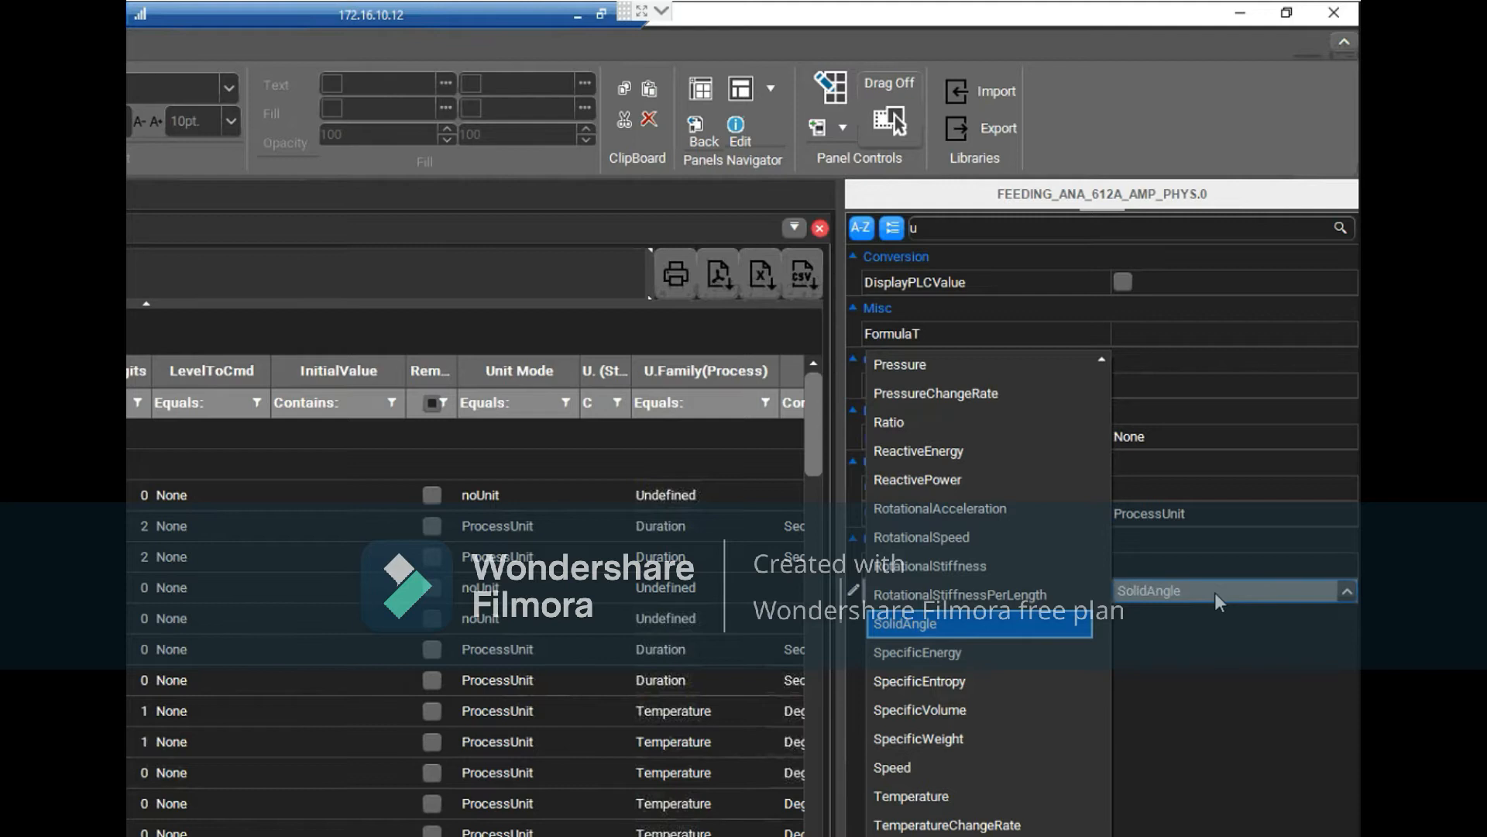
{"action": "key", "text": "e"}
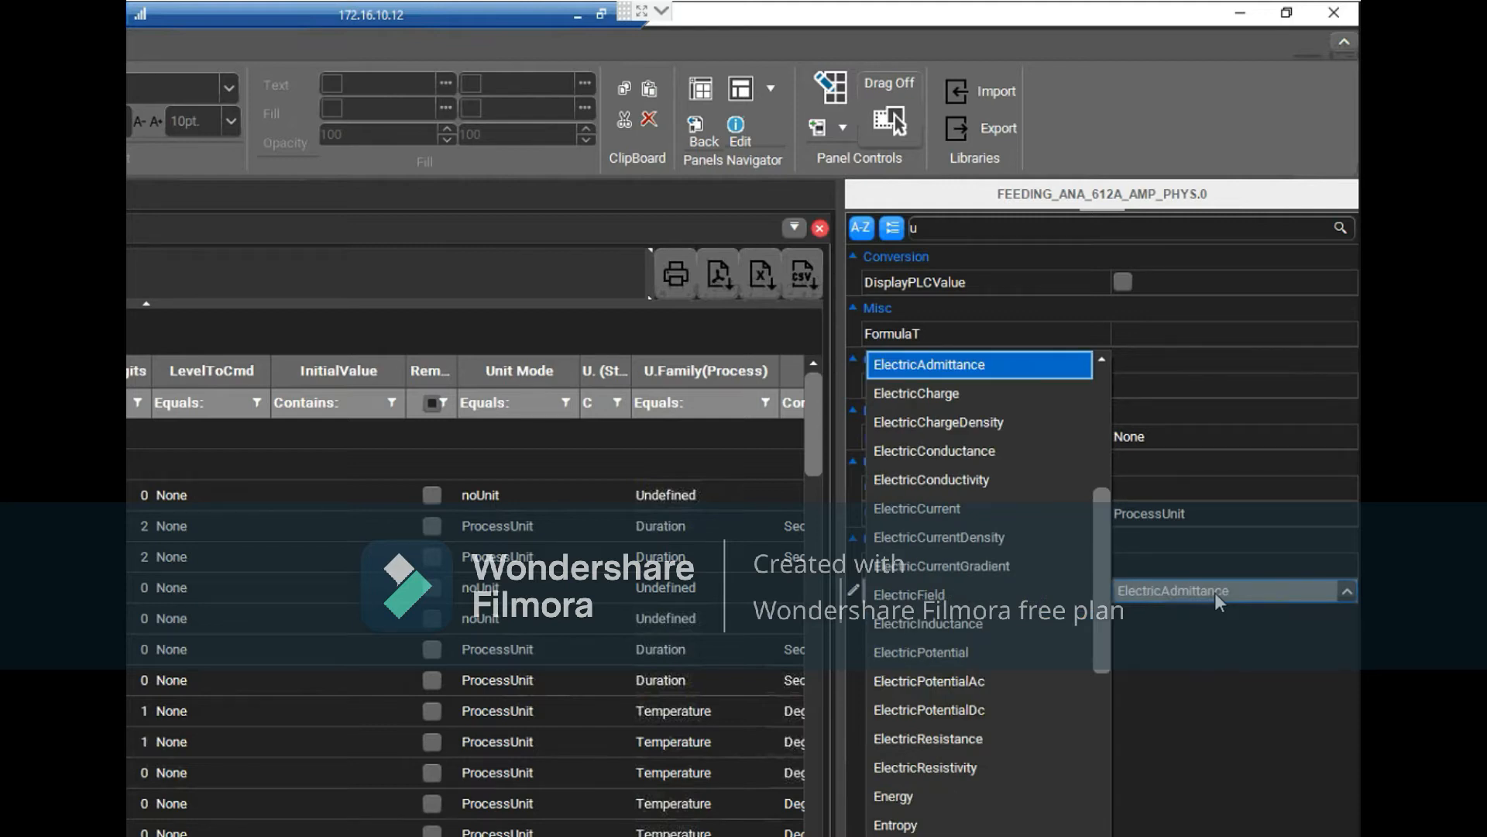
{"action": "left_click", "coordinate": [950, 509]}
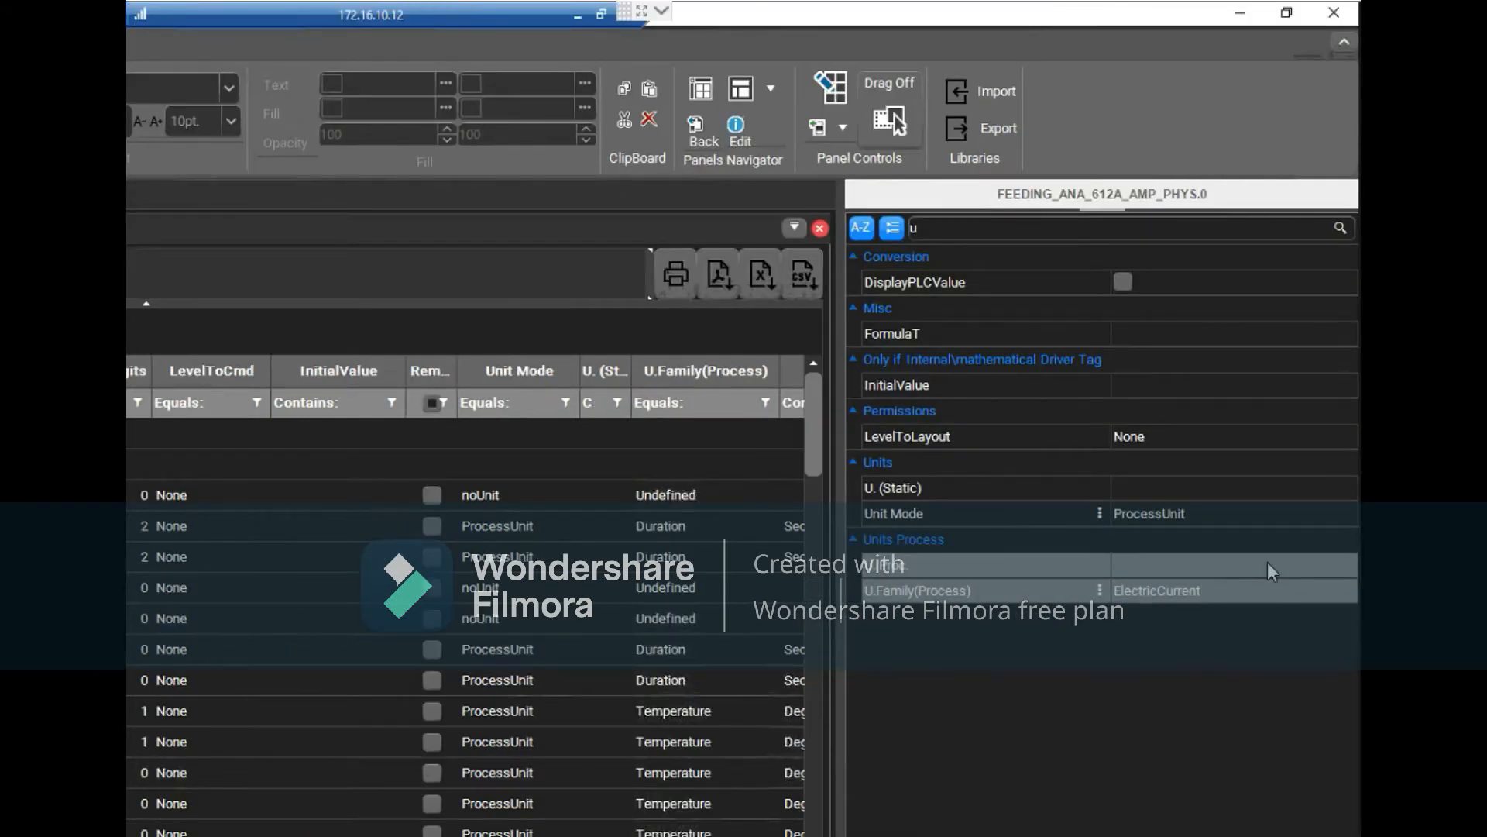
- Choose Ampere as the tag's process unit
{"action": "left_click", "coordinate": [1270, 564]}
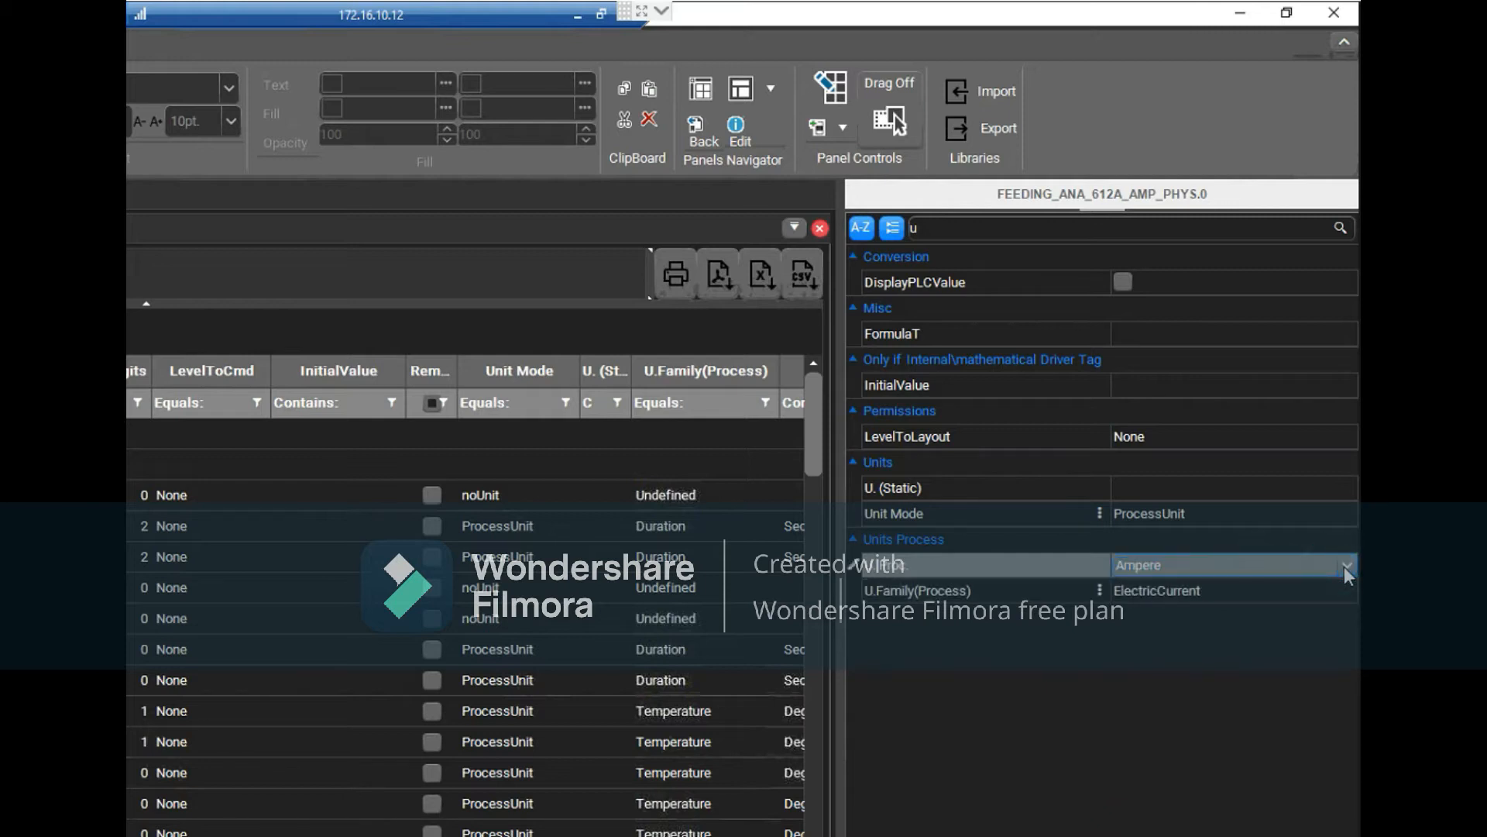
{"action": "left_click", "coordinate": [1348, 565]}
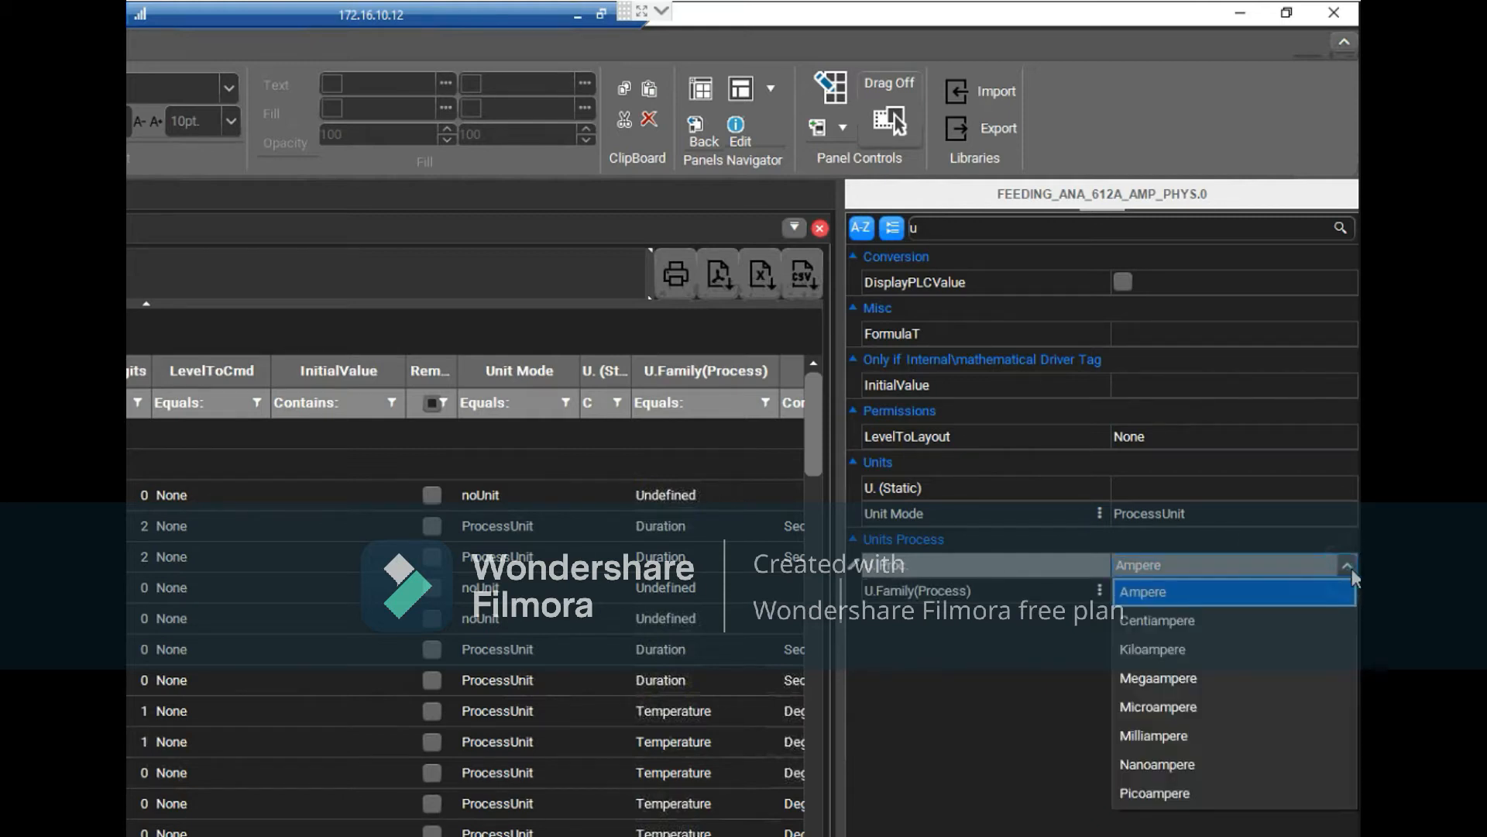
{"action": "left_click", "coordinate": [1248, 593]}
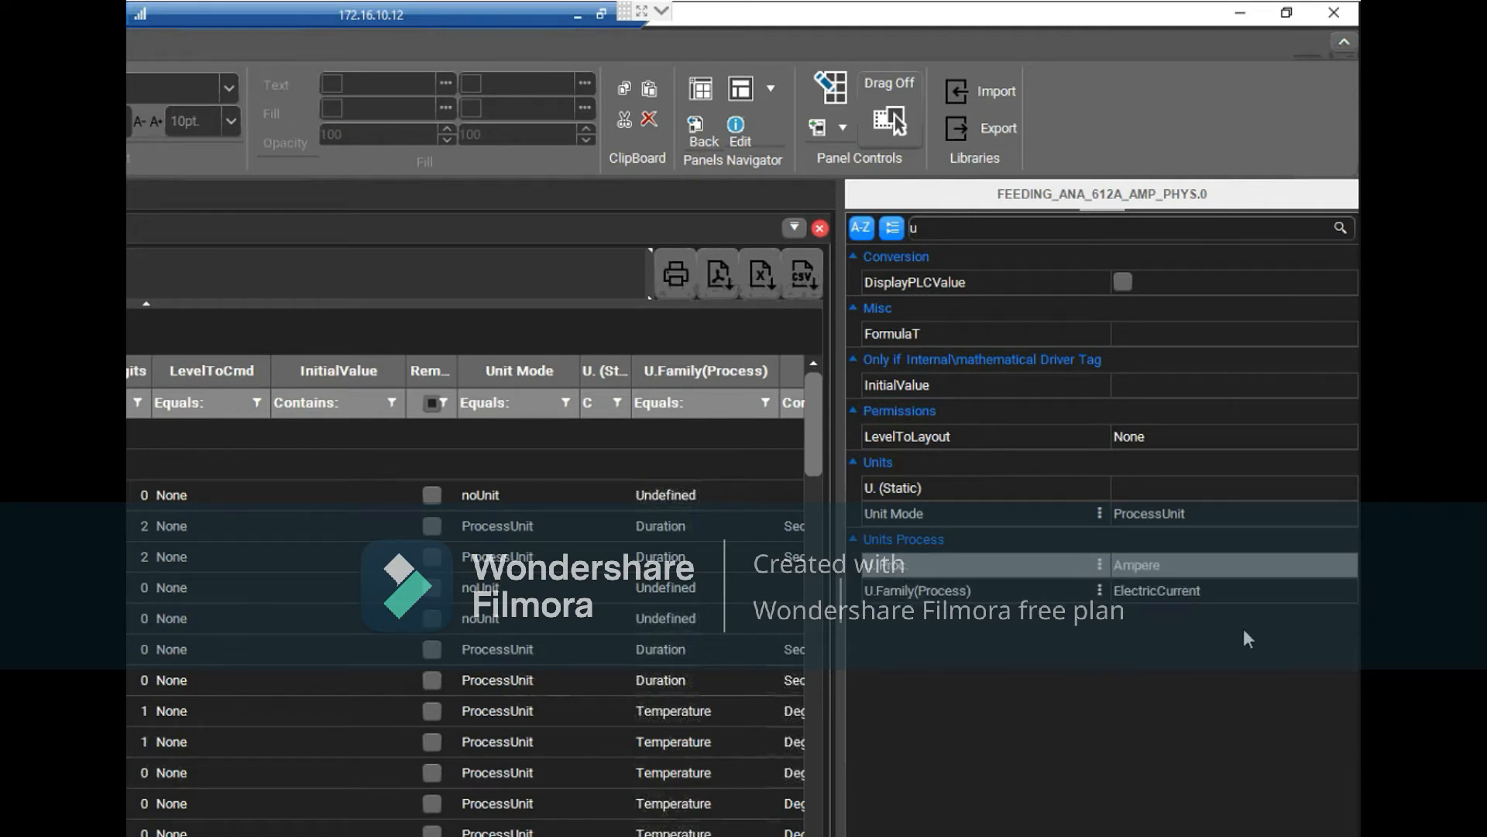
- Change the tag's Unit Mode to StaticUnit and enter A as its static unit
{"action": "left_click", "coordinate": [1347, 512]}
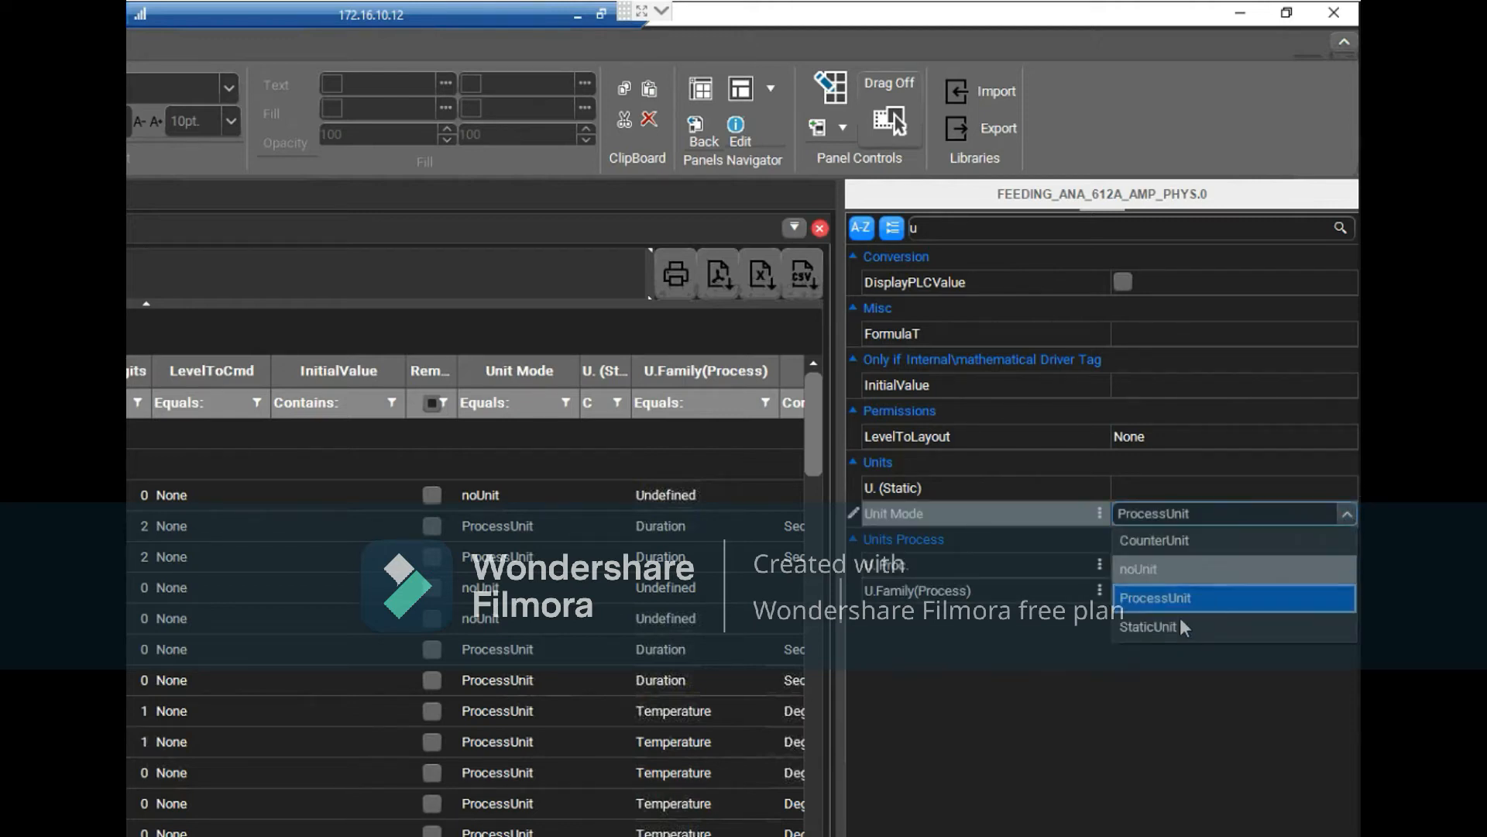
{"action": "left_click", "coordinate": [1176, 624]}
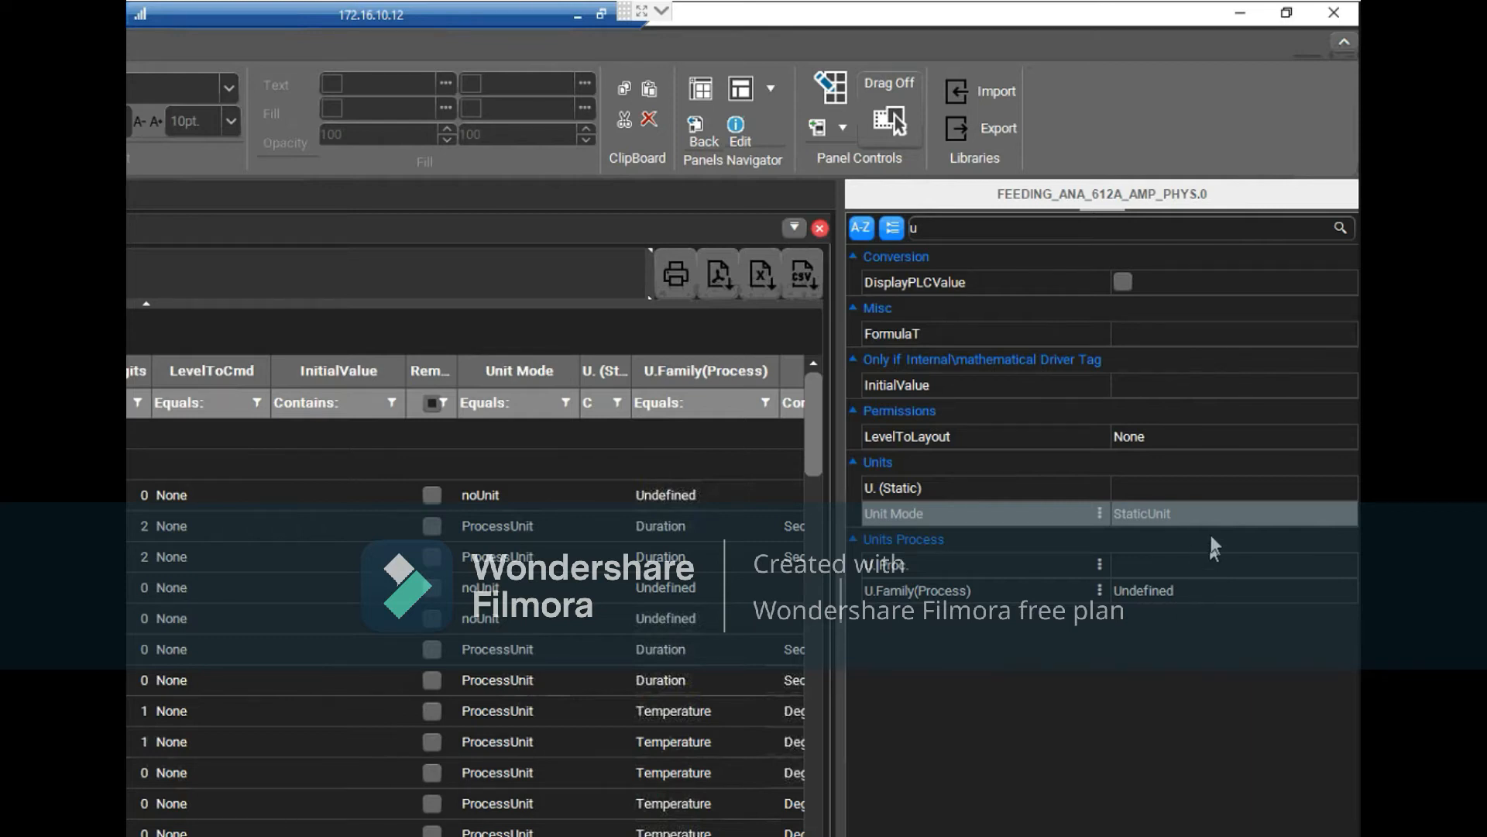
{"action": "left_click", "coordinate": [1217, 489]}
{"action": "type", "text": "A"}
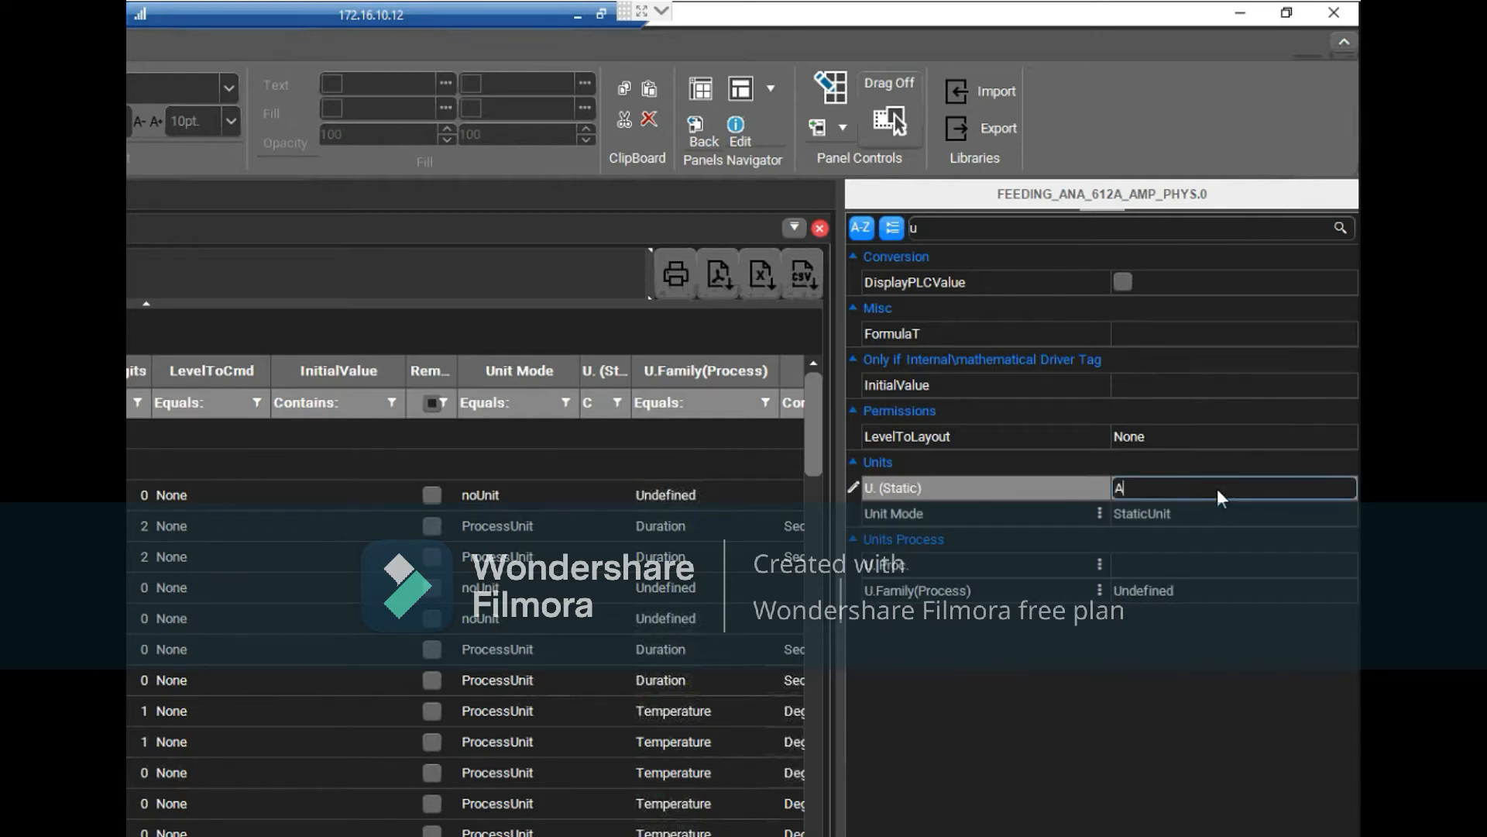
{"action": "key", "text": "Return"}
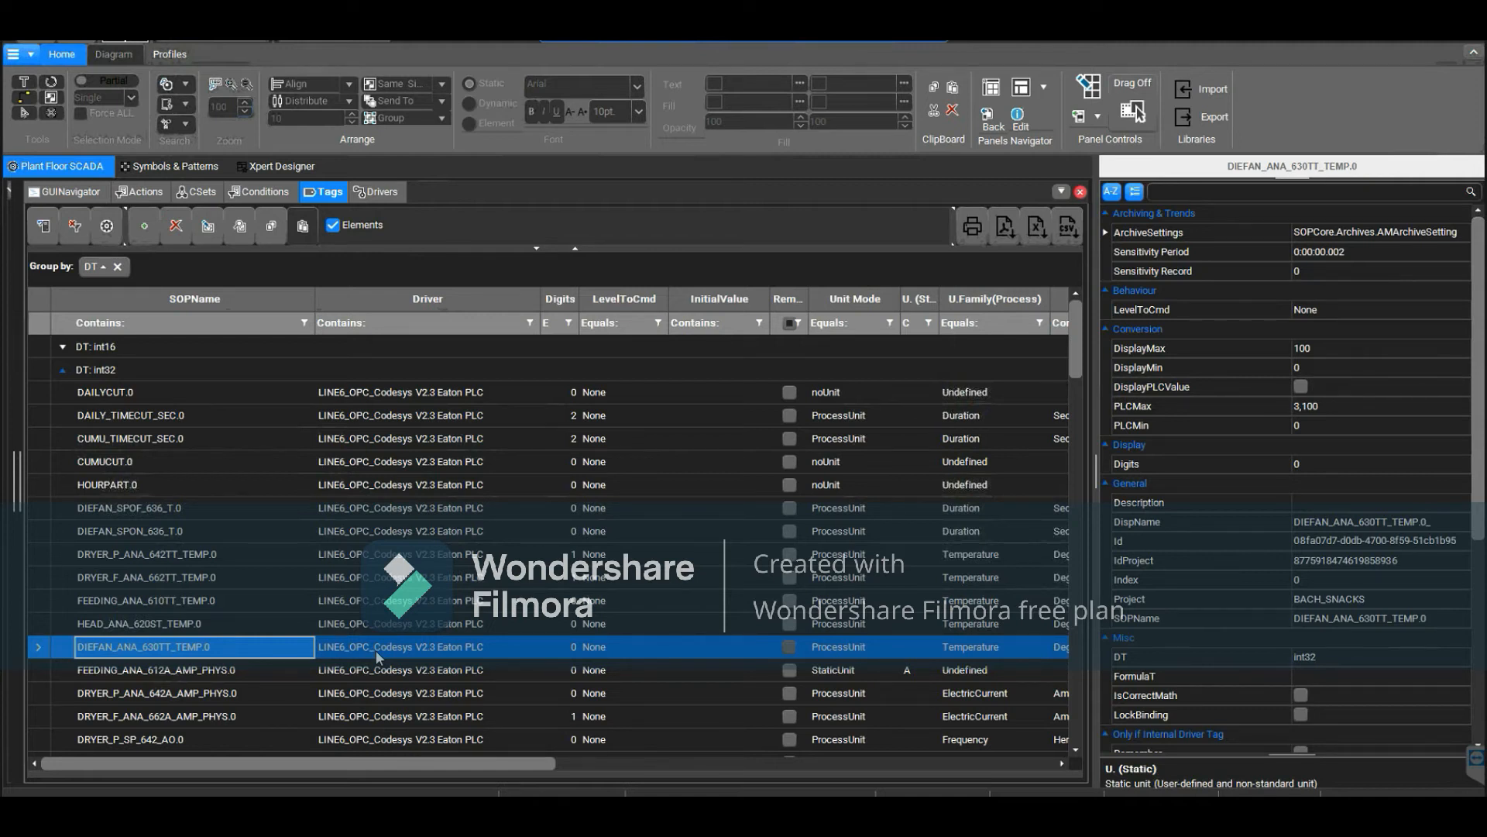
- Set the Digits of FEEDING_ANA_612A_AMP_PHYS.0 to 2 in the tag grid, and to 1 in its properties filtered by "digits"
{"action": "left_click", "coordinate": [248, 673]}
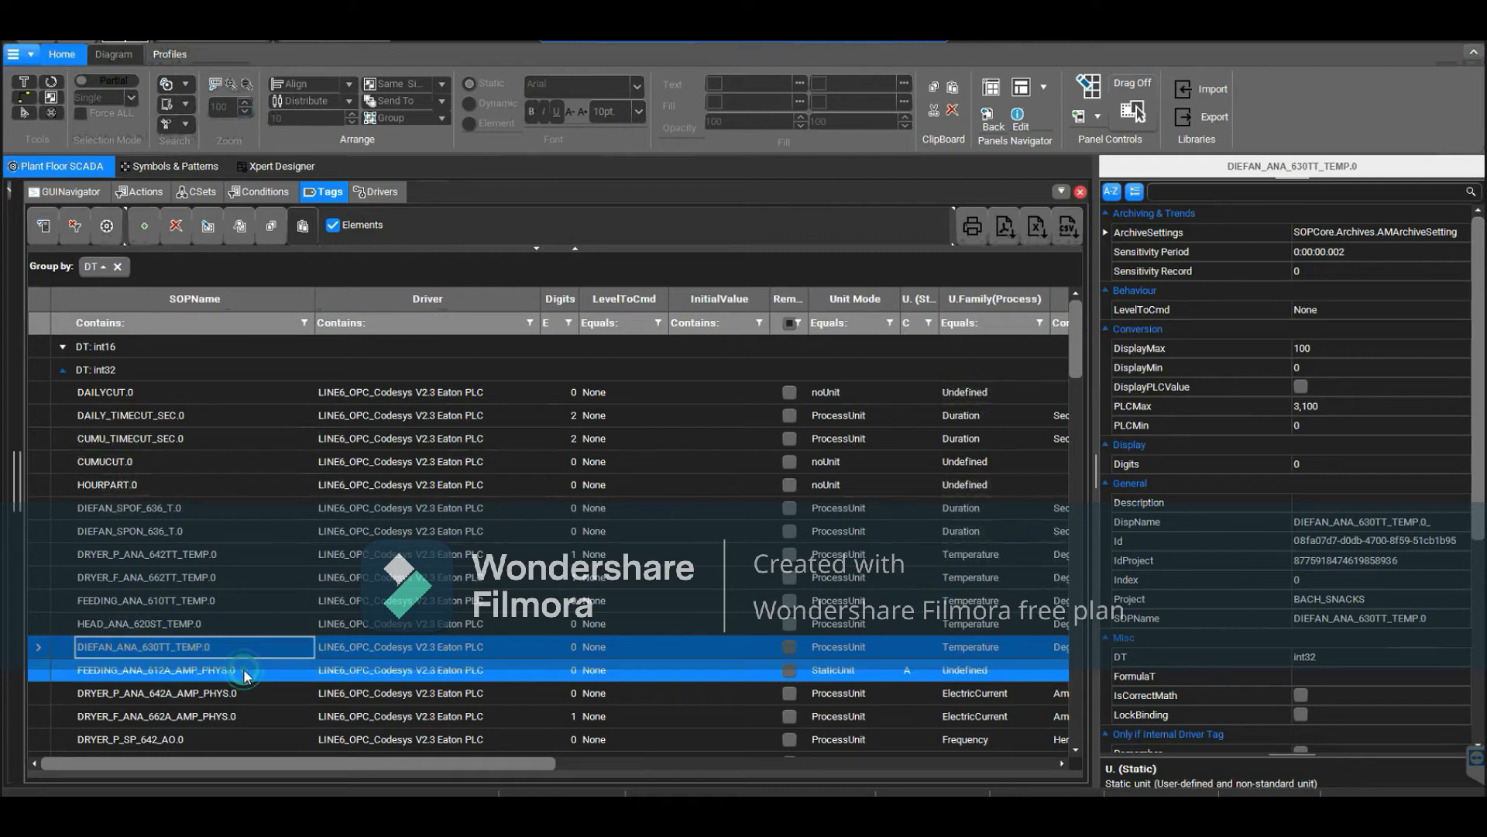
{"action": "left_click", "coordinate": [570, 670]}
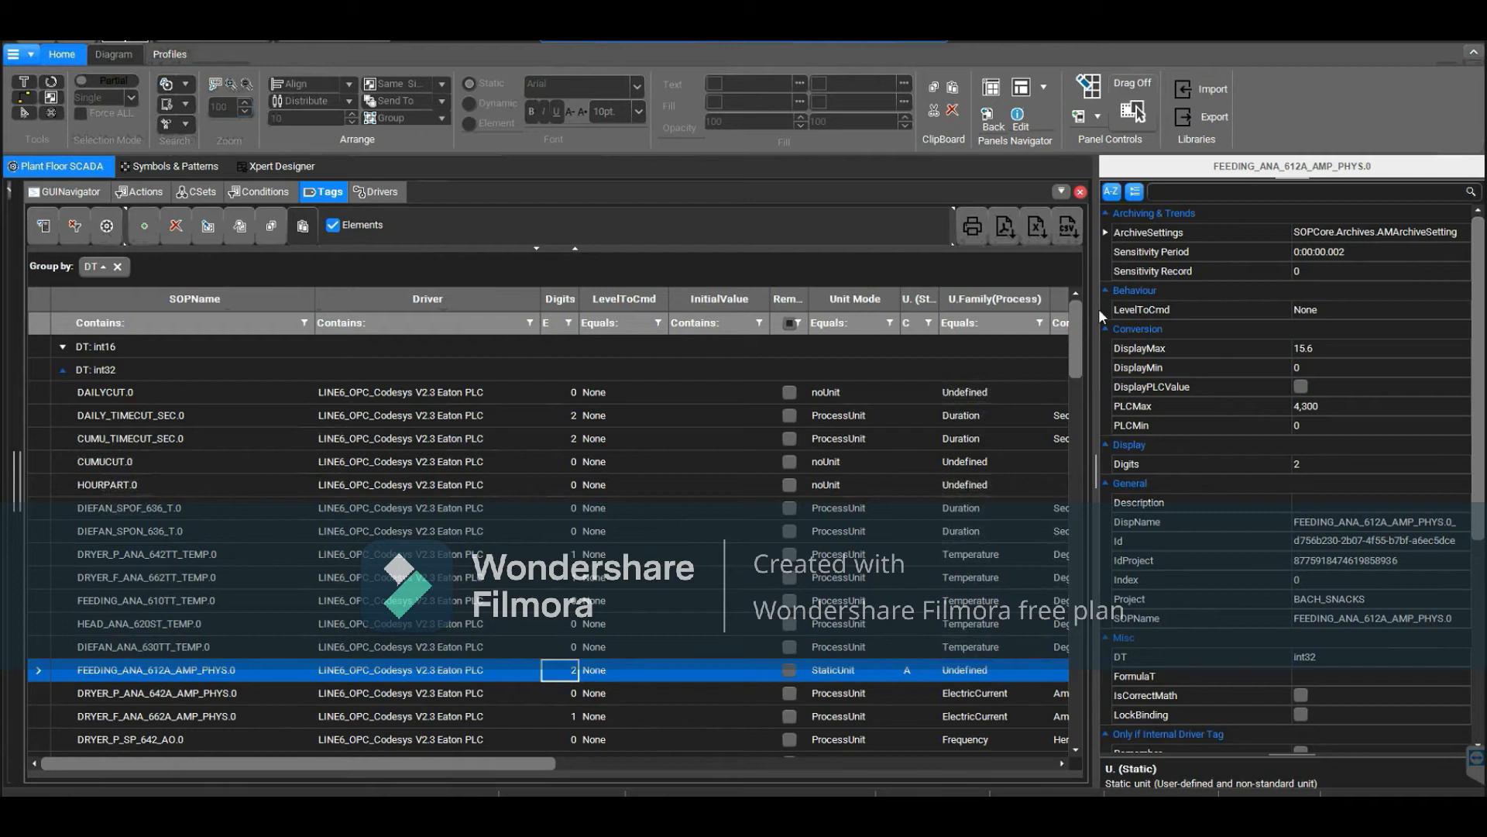
{"action": "left_click", "coordinate": [1193, 193]}
{"action": "type", "text": "digits"}
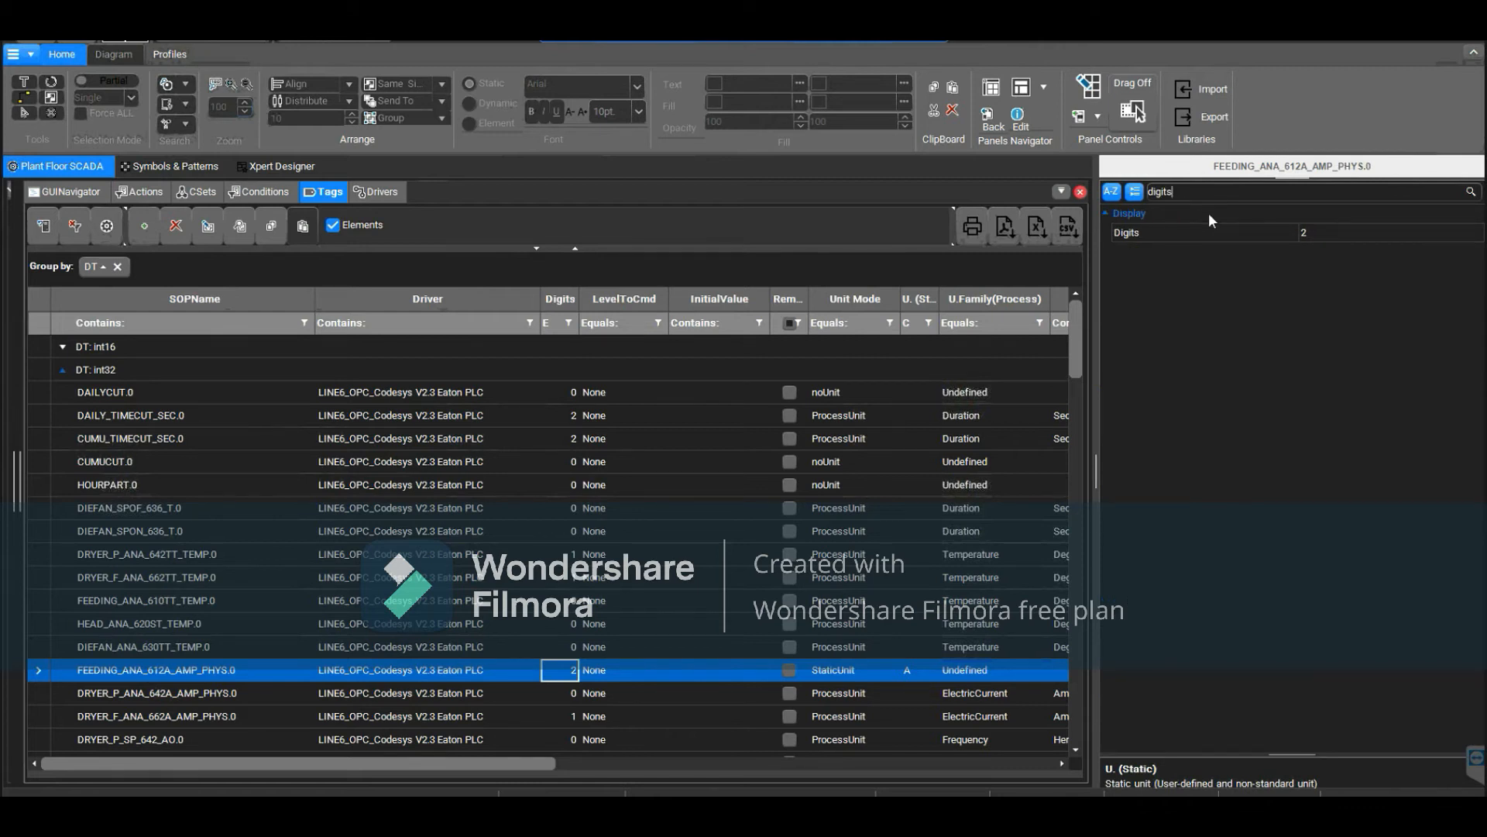
{"action": "left_click", "coordinate": [1349, 234]}
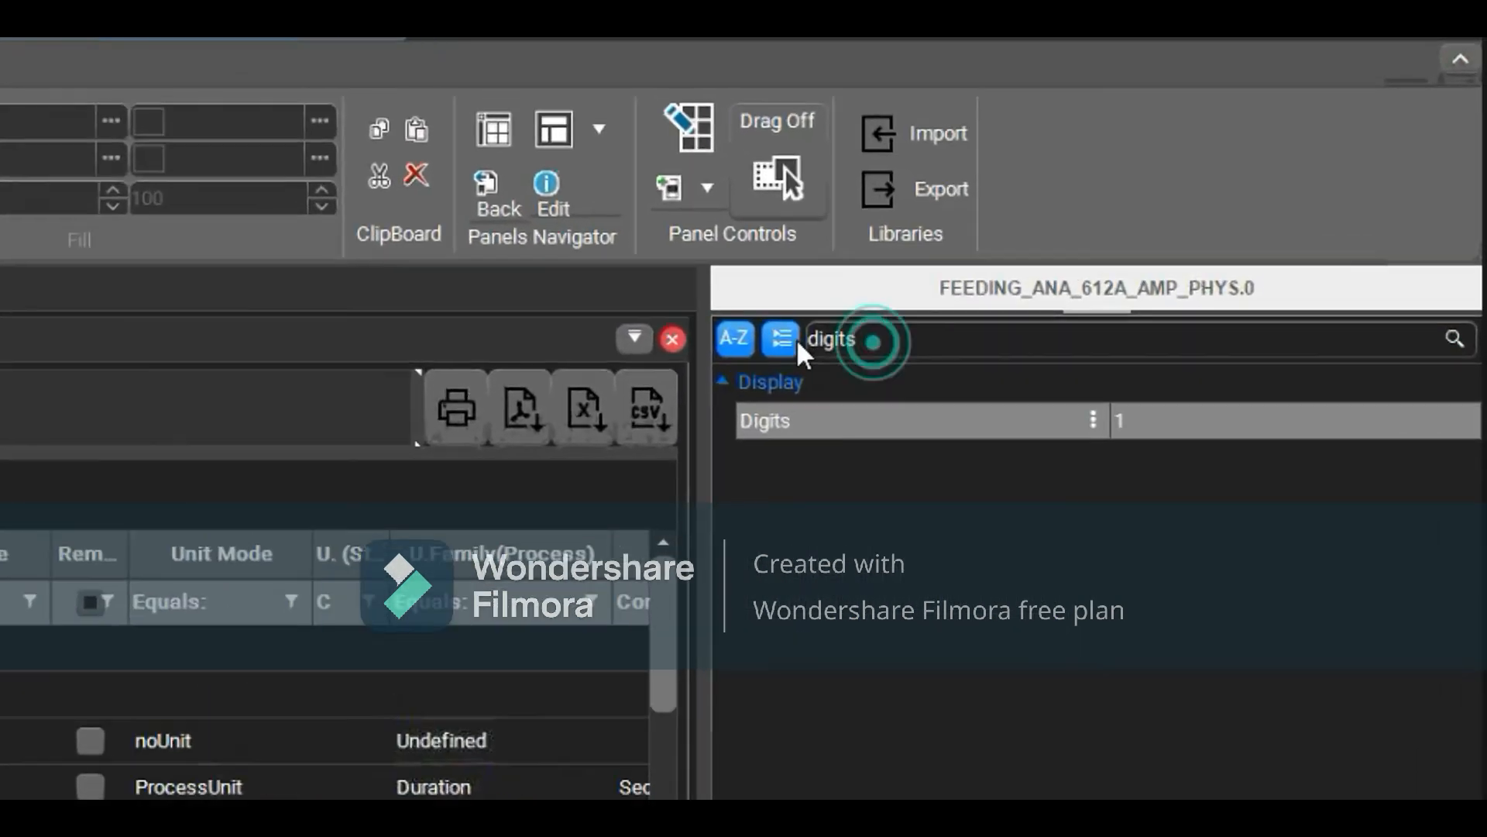
- Filter the properties of FEEDING_ANA_612A_AMP_PHYS.0 by "sensitivity"
{"action": "double_click", "coordinate": [1180, 188]}
{"action": "type", "text": "ensiti"}
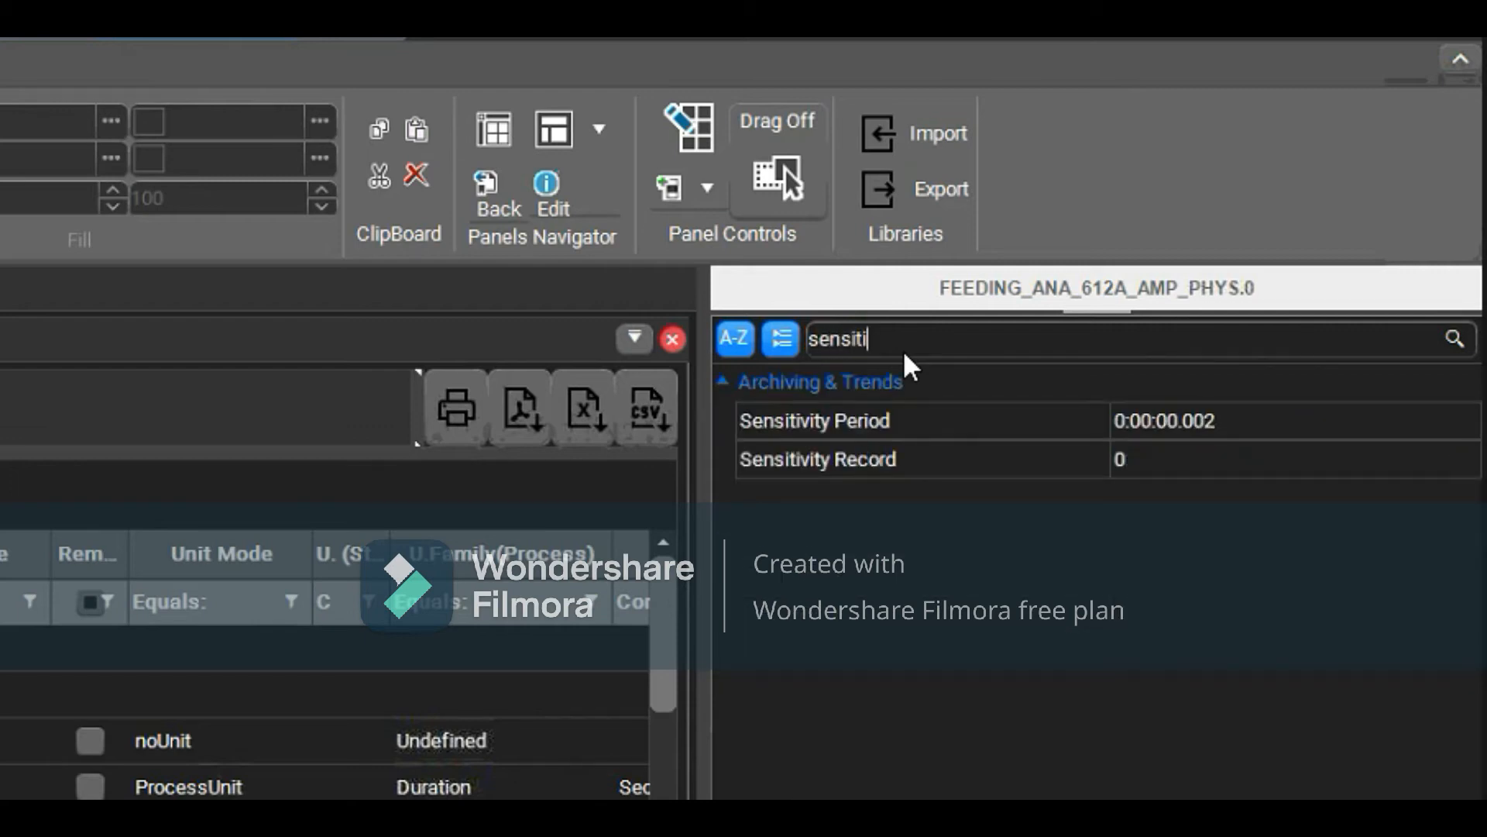
{"action": "type", "text": "vity"}
- Set the tag's Sensitivity Period to 0:00:00.05
{"action": "left_click", "coordinate": [1292, 429]}
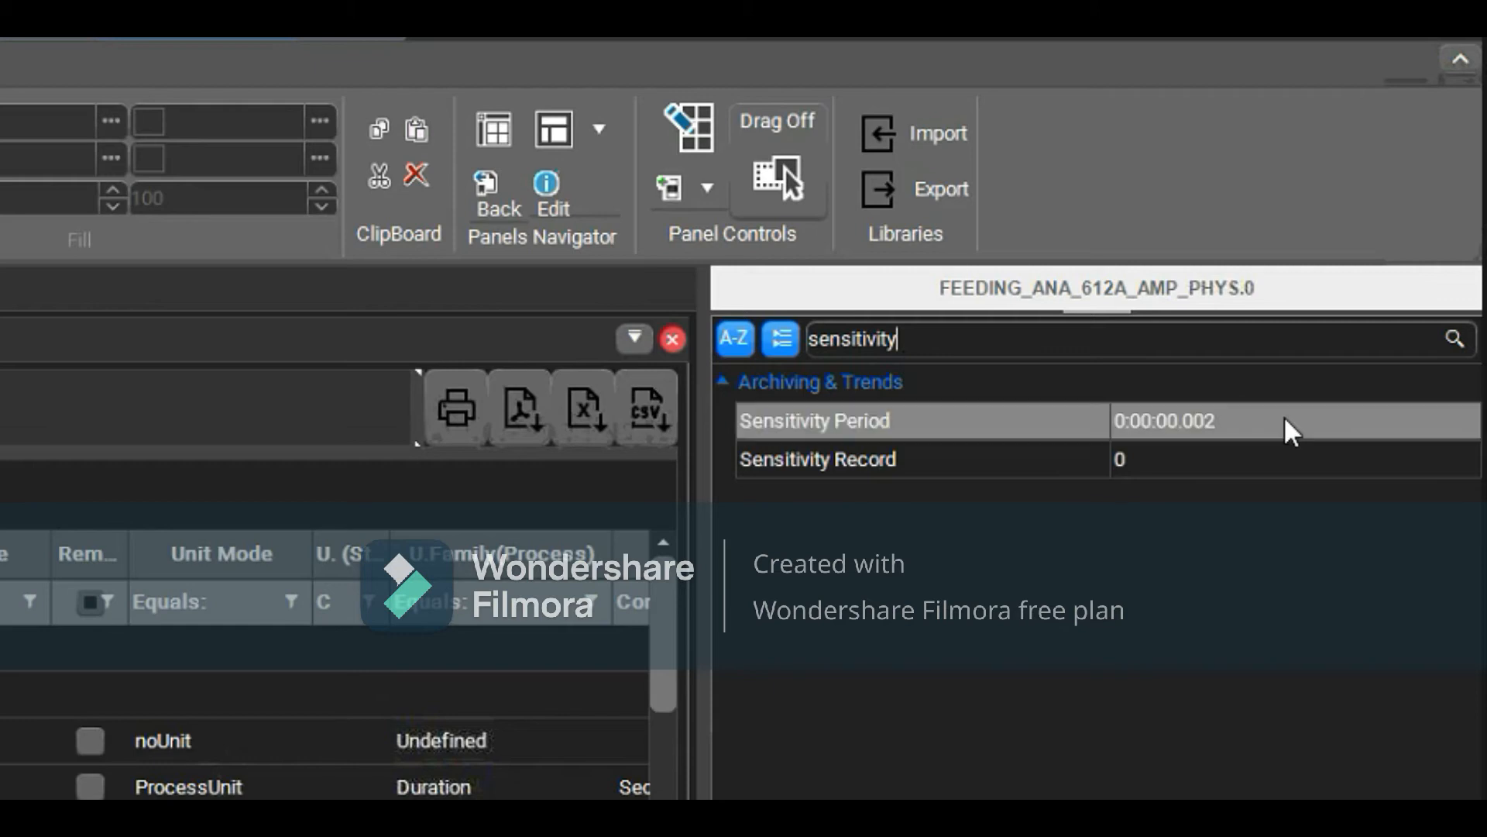
{"action": "left_click", "coordinate": [1286, 421]}
{"action": "left_click", "coordinate": [1286, 420]}
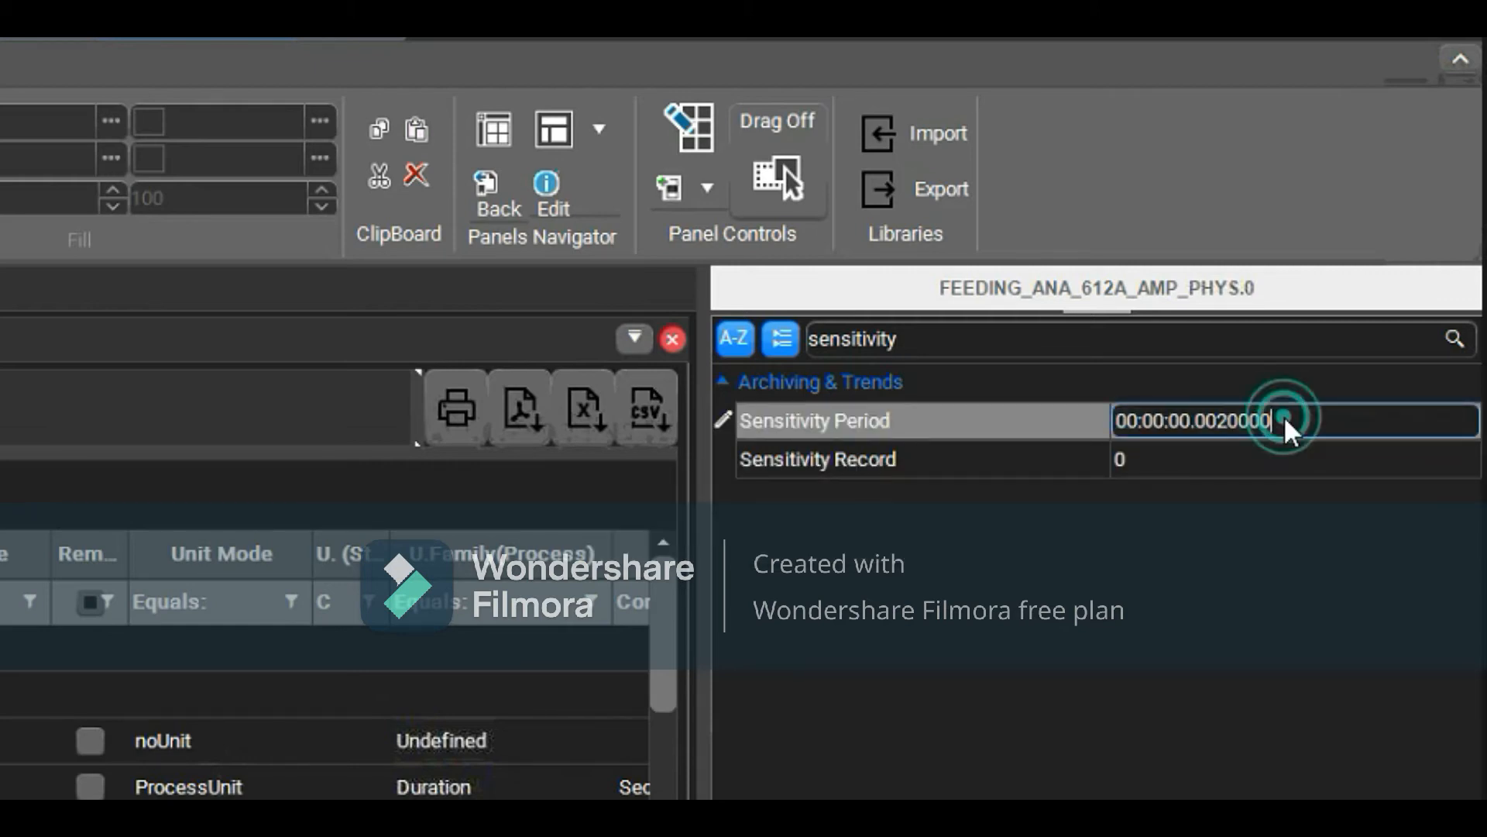
{"action": "key", "text": "BackSpace"}
{"action": "key", "text": "BackSpace"}
{"action": "key", "text": "BackSpace"}
{"action": "key", "text": "BackSpace"}
{"action": "key", "text": "BackSpace"}
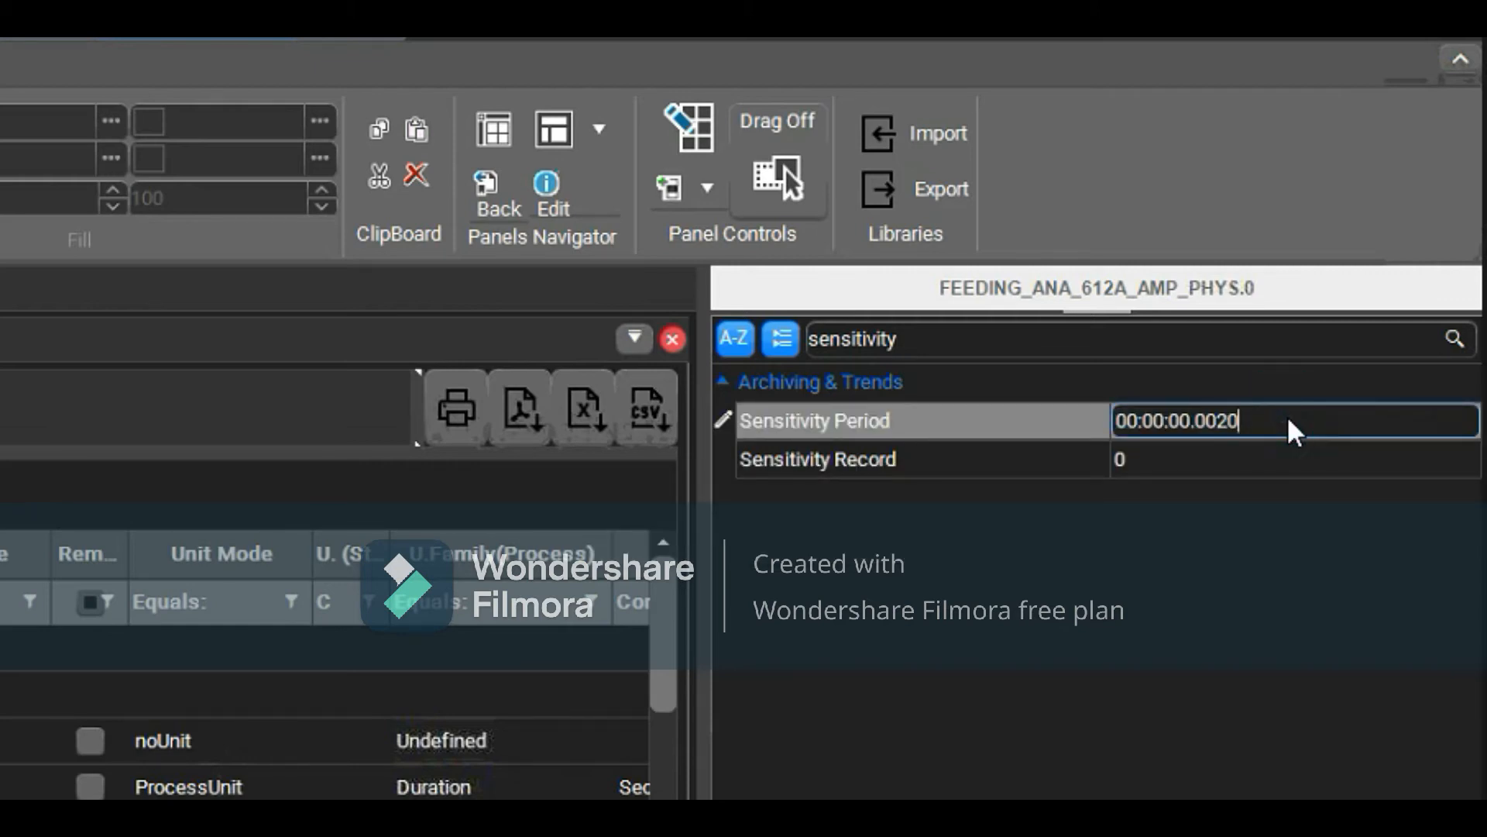
{"action": "type", "text": "5"}
{"action": "key", "text": "BackSpace"}
{"action": "key", "text": "BackSpace"}
{"action": "type", "text": "5"}
{"action": "key", "text": "Return"}
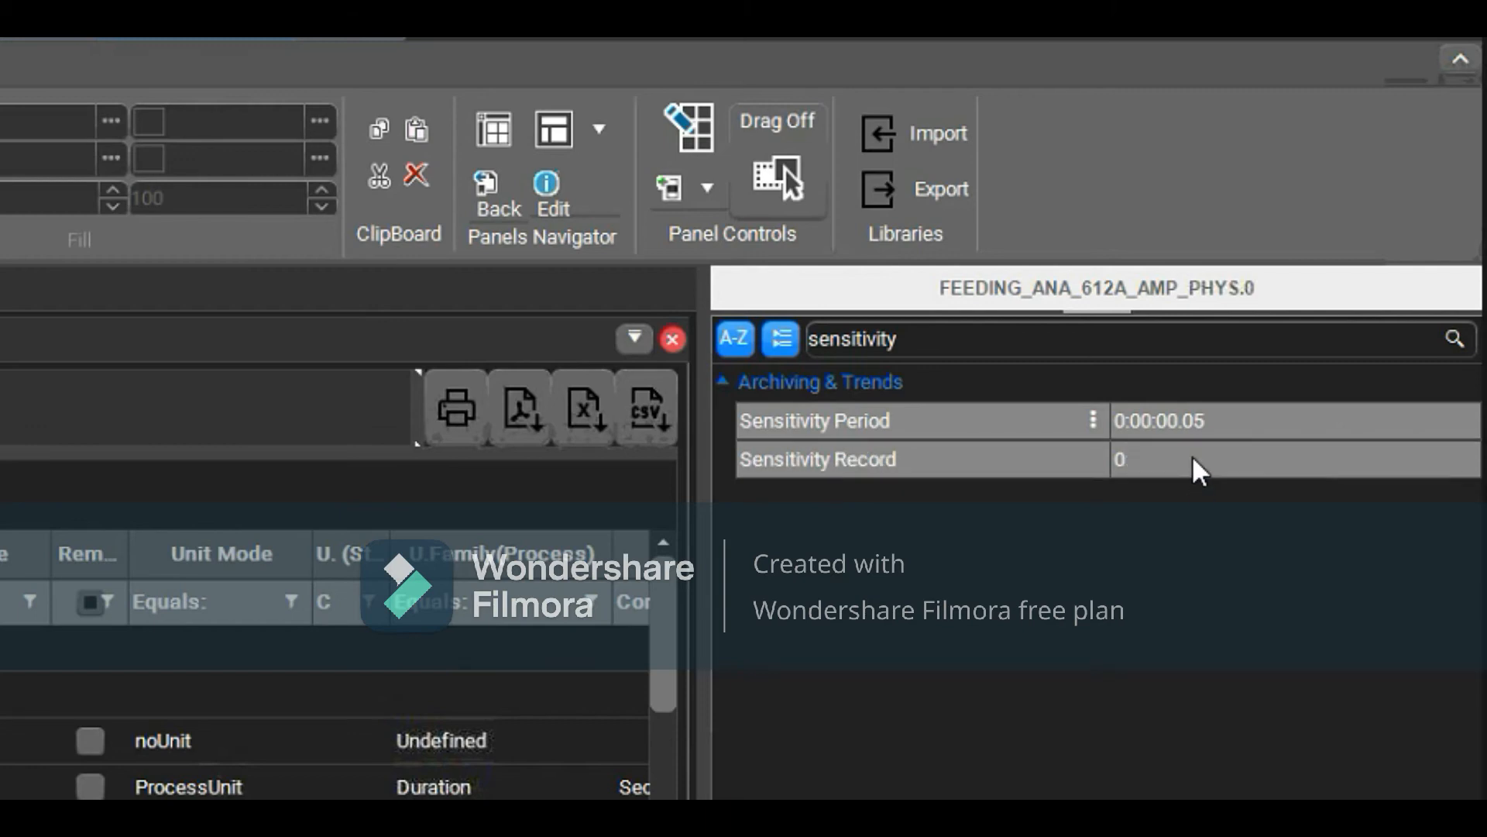
- Set the tag's Sensitivity Record to 5
{"action": "mouse_move", "coordinate": [1199, 471]}
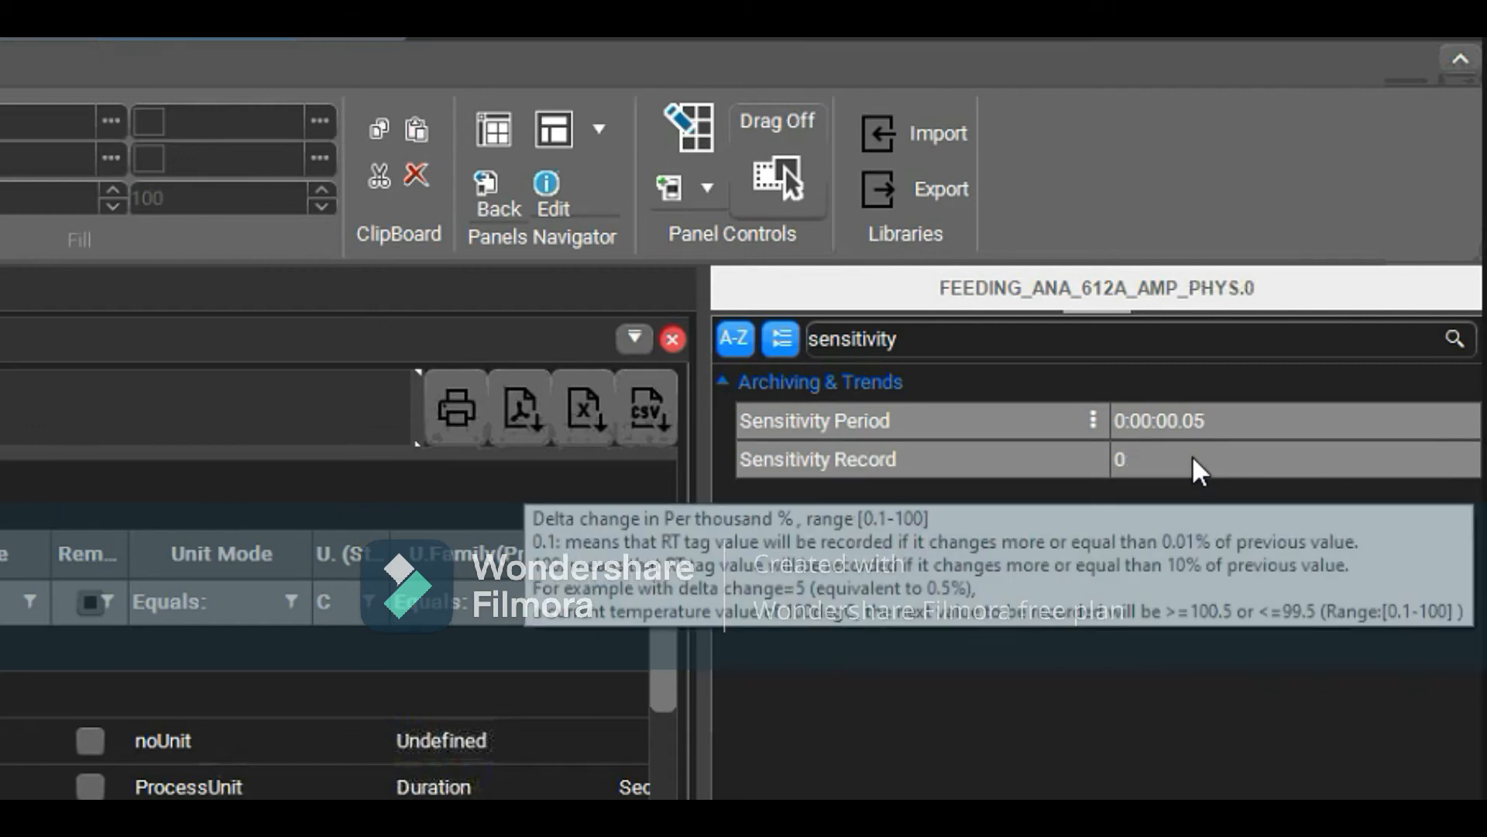
{"action": "left_click", "coordinate": [1199, 462]}
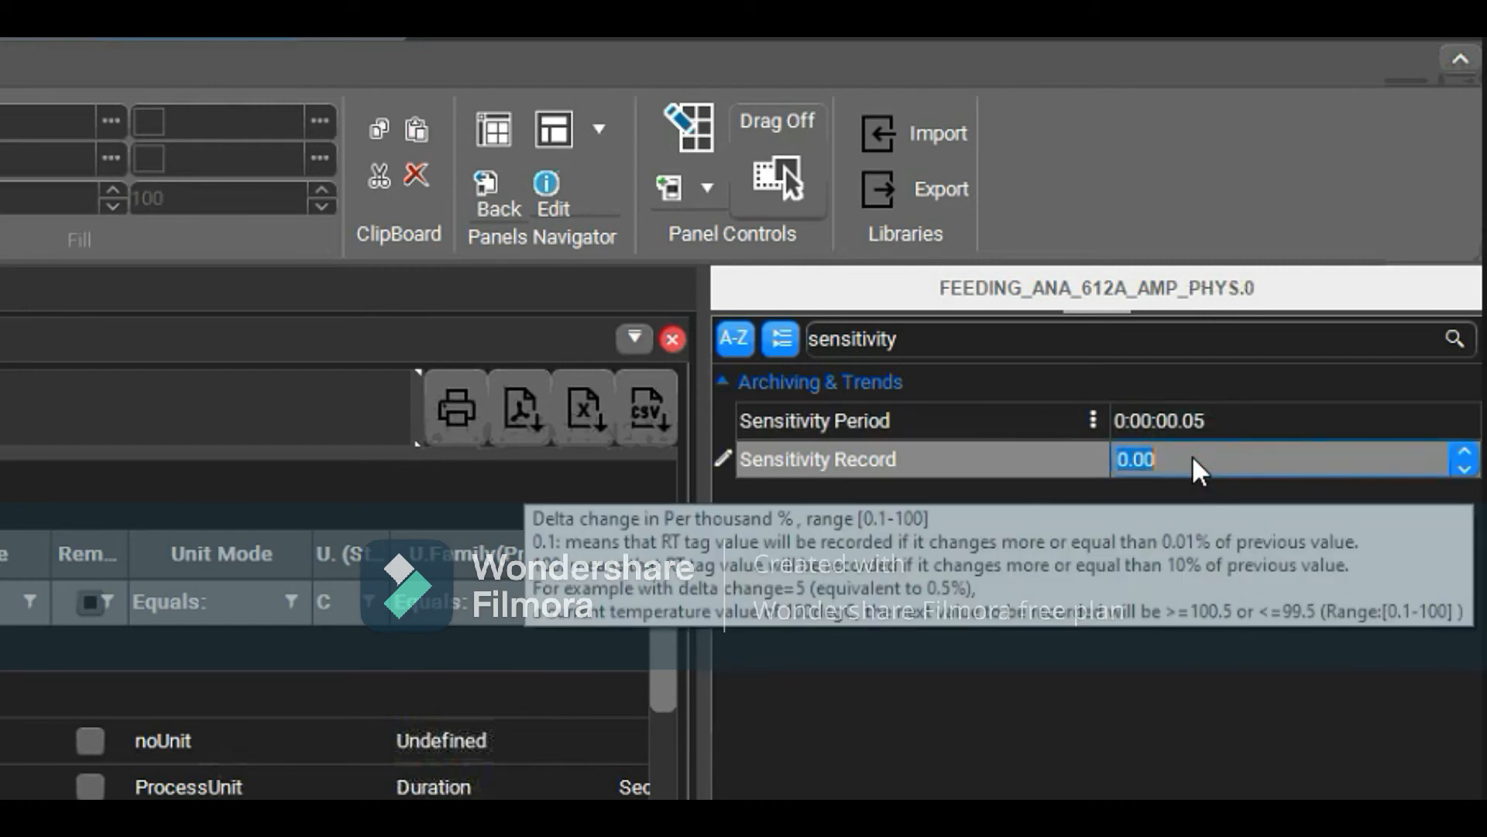
{"action": "type", "text": "5"}
{"action": "left_click", "coordinate": [1149, 667]}
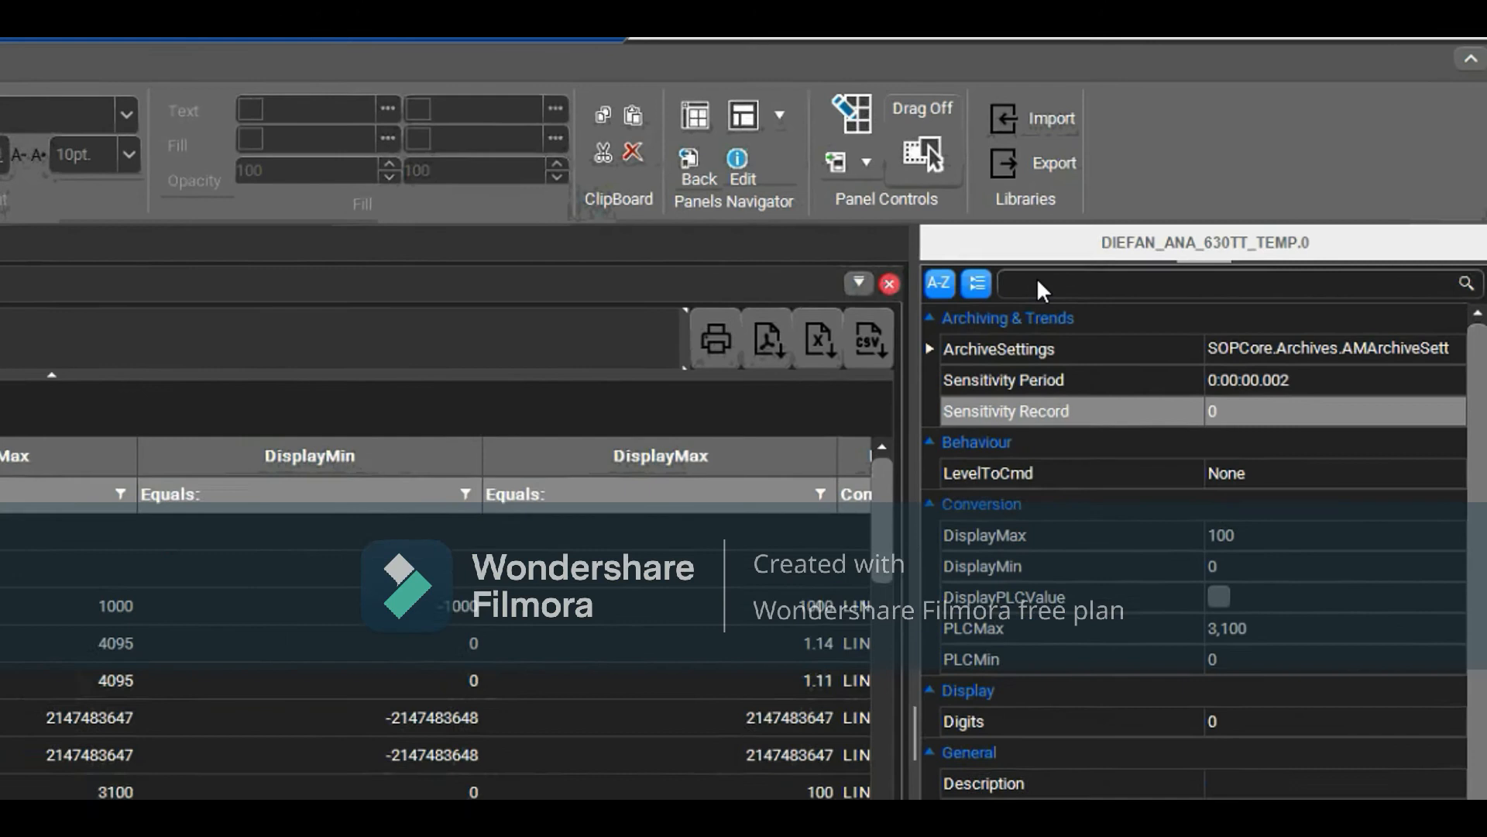
- Filter the properties of DIEFAN_ANA_630TT_TEMP.0 by "archive" and expand its ArchiveSettings
{"action": "left_click", "coordinate": [1036, 279]}
{"action": "type", "text": "archive"}
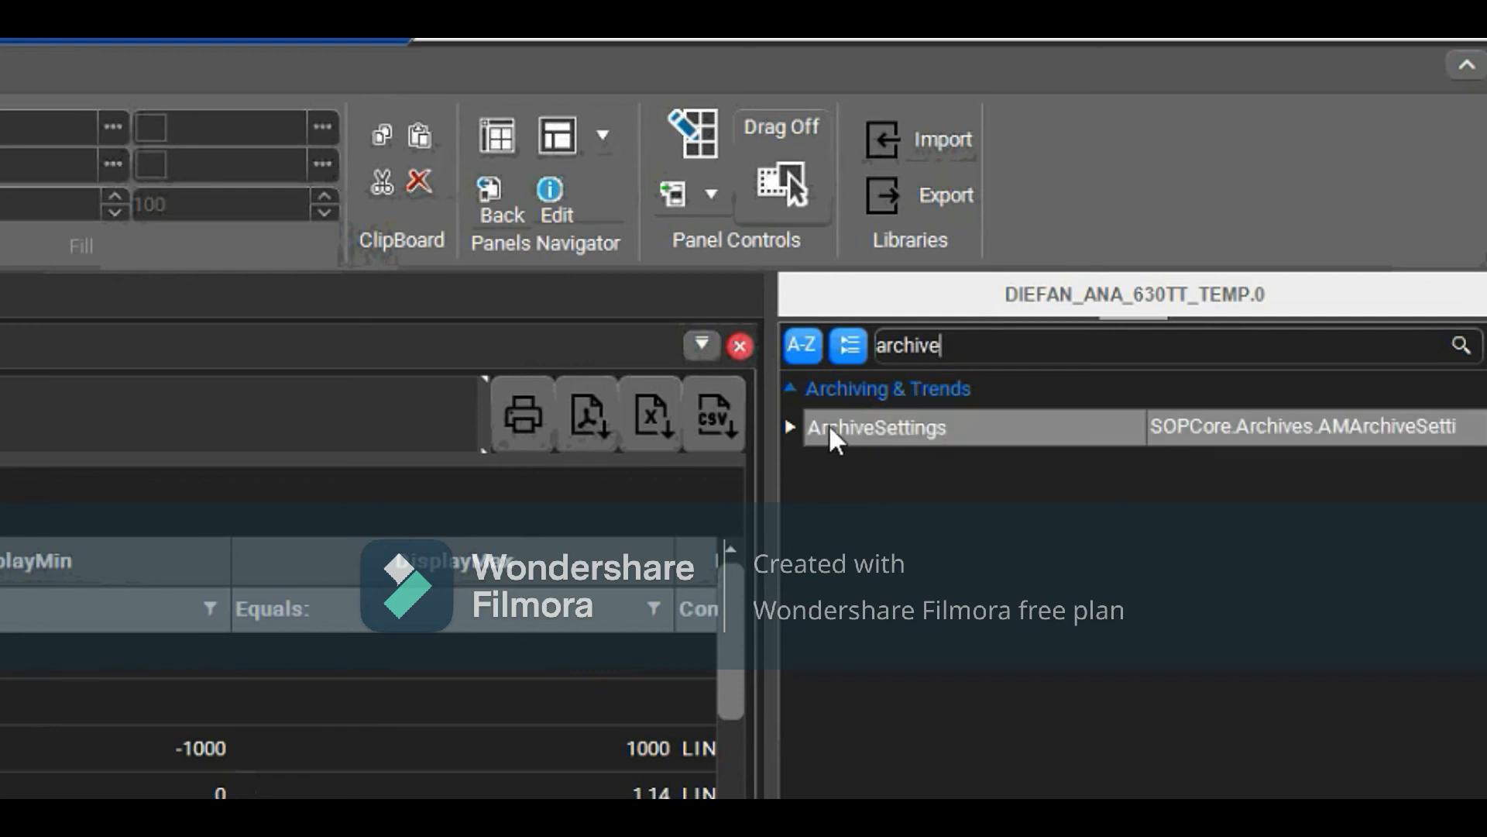
{"action": "left_click", "coordinate": [796, 426]}
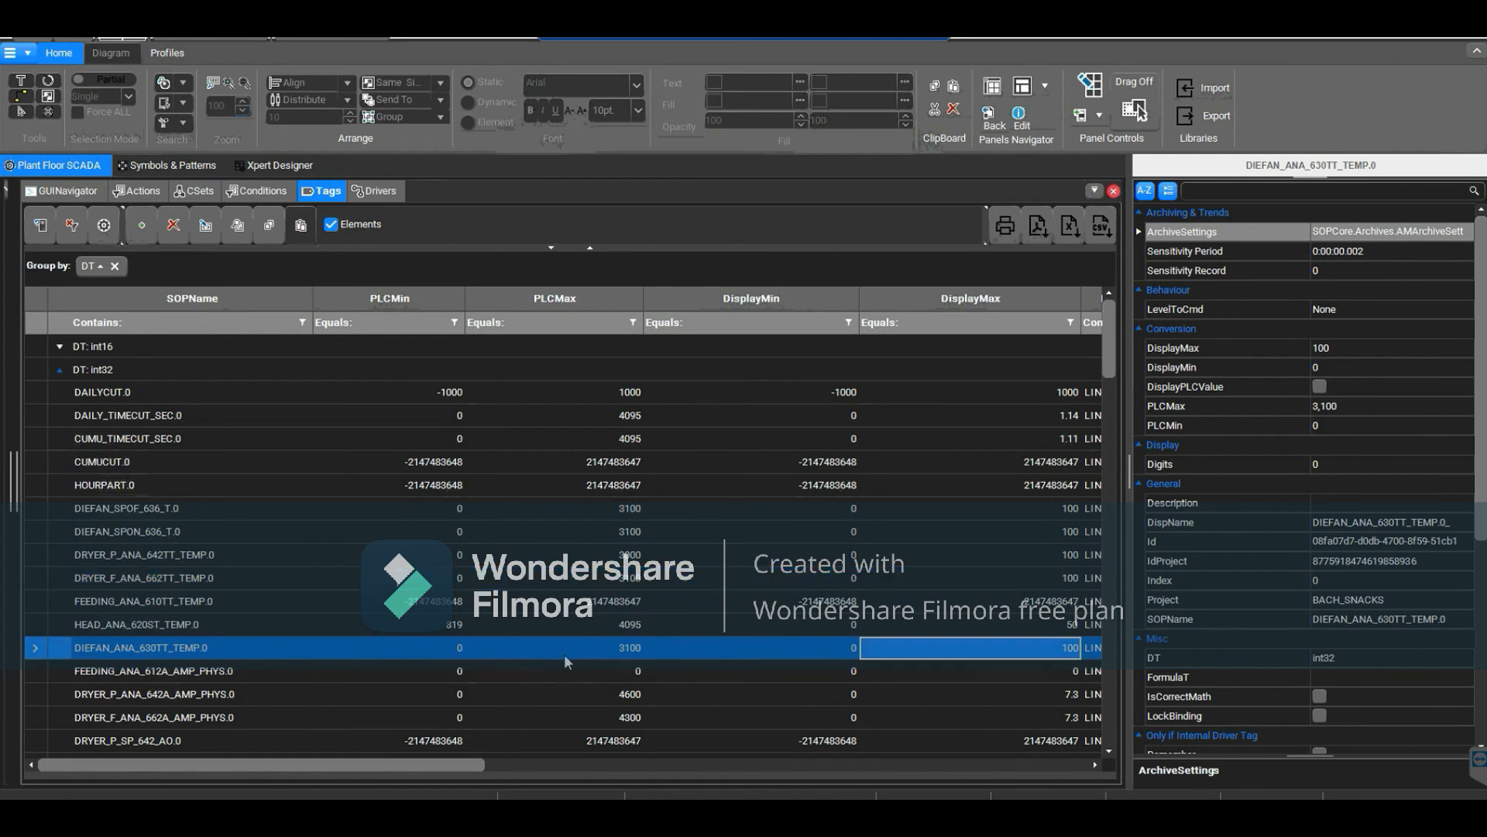
- In the tag grid, set PLCMax to 500 and DisplayMax to 100 for FEEDING_ANA_612A_AMP_PHYS.0
{"action": "left_click", "coordinate": [435, 672]}
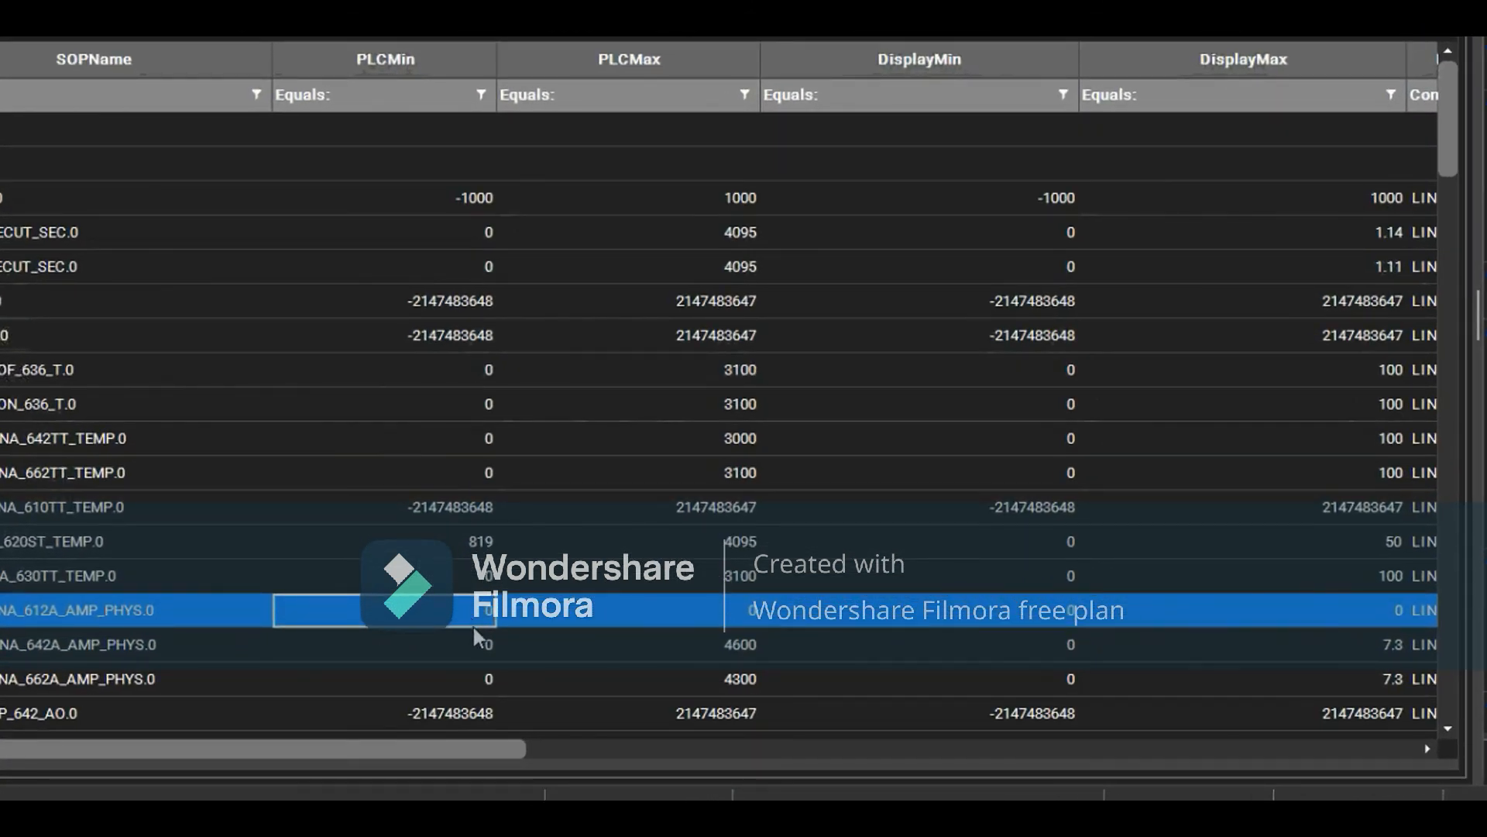
{"action": "left_click", "coordinate": [712, 609]}
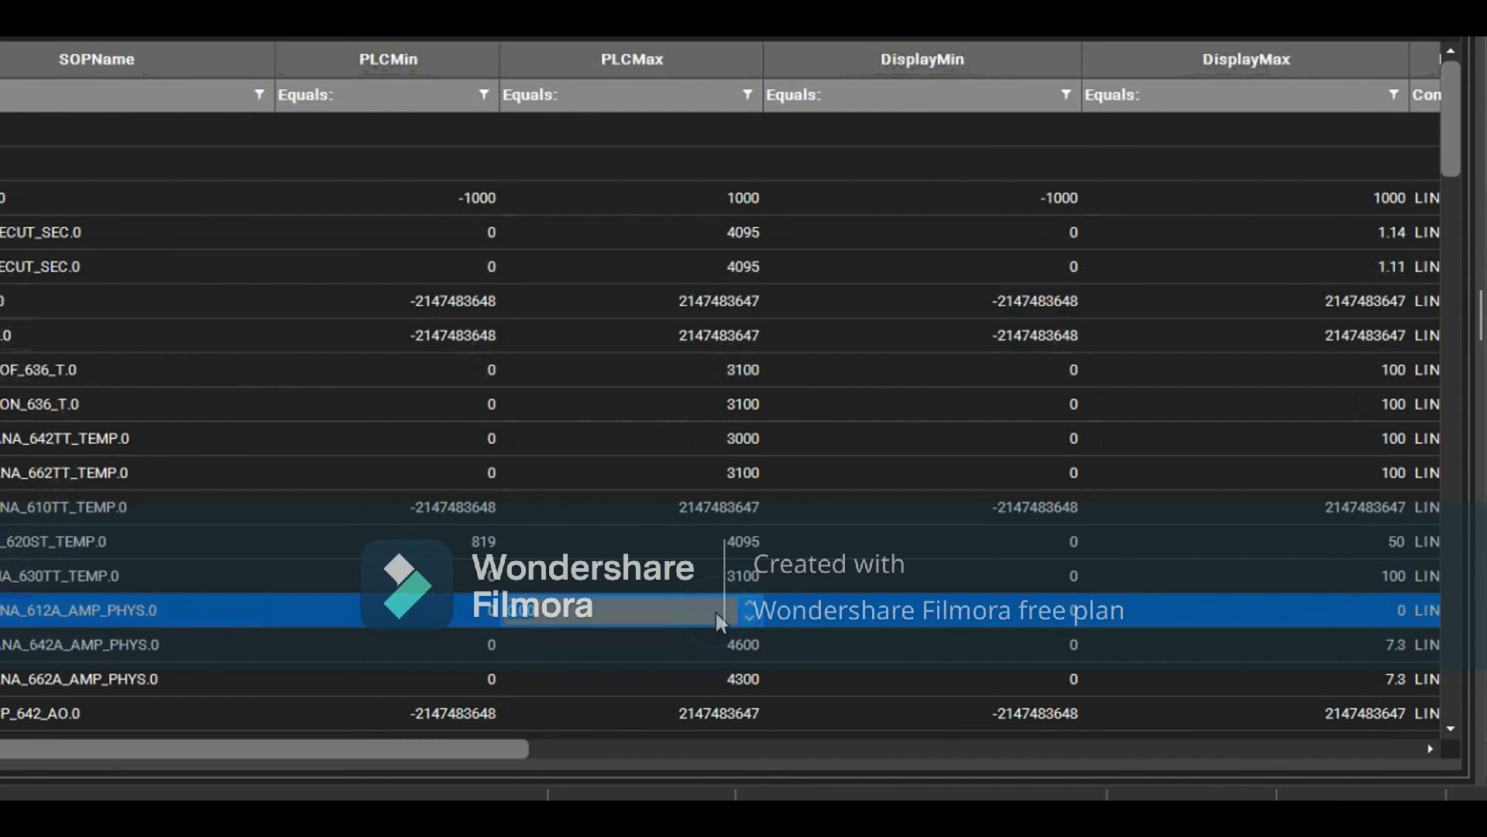
{"action": "type", "text": "50"}
{"action": "key", "text": "Return"}
{"action": "left_click", "coordinate": [1324, 608]}
{"action": "type", "text": "100"}
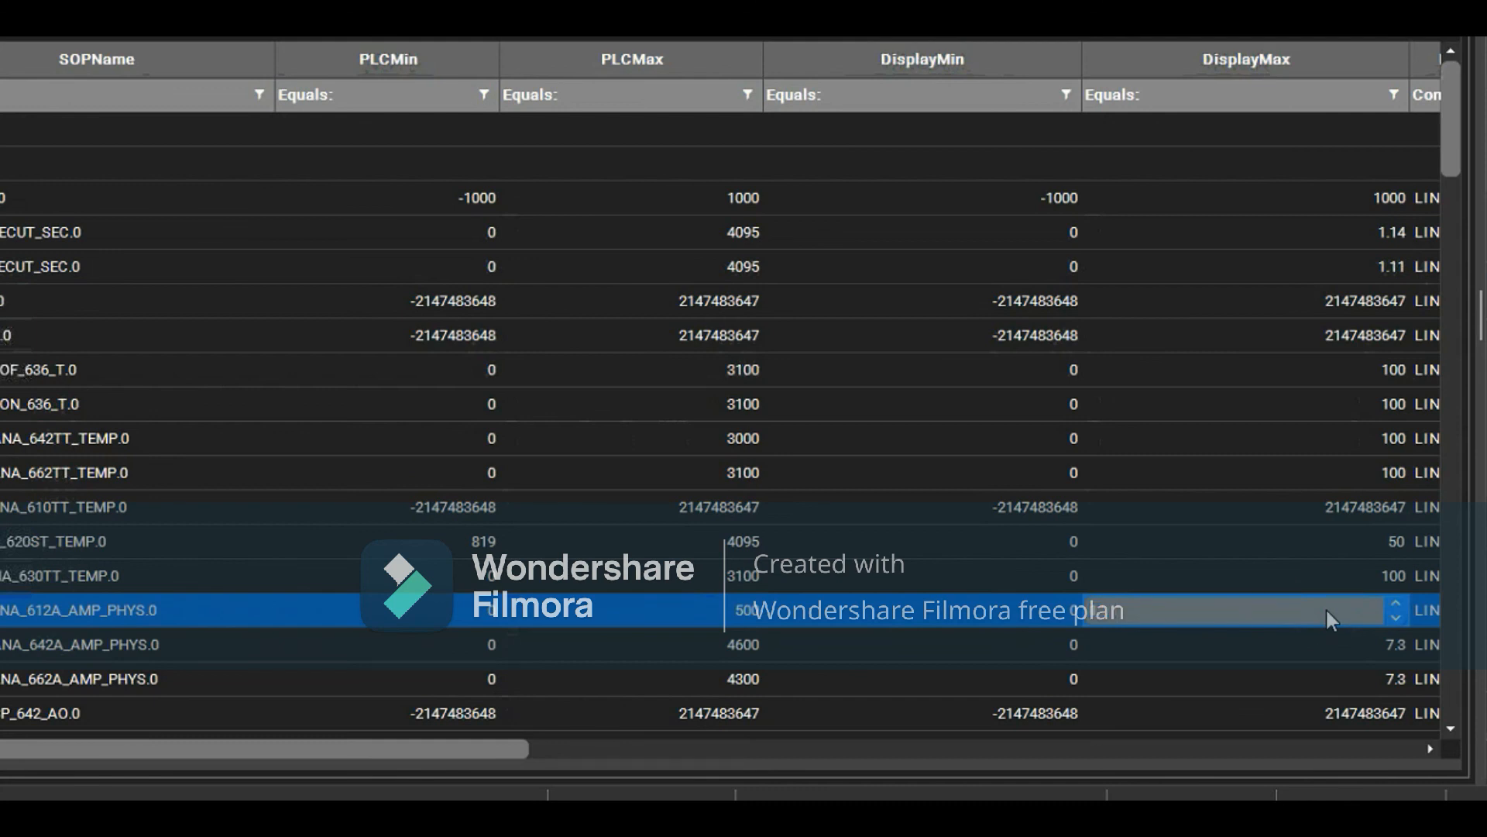
{"action": "key", "text": "Return"}
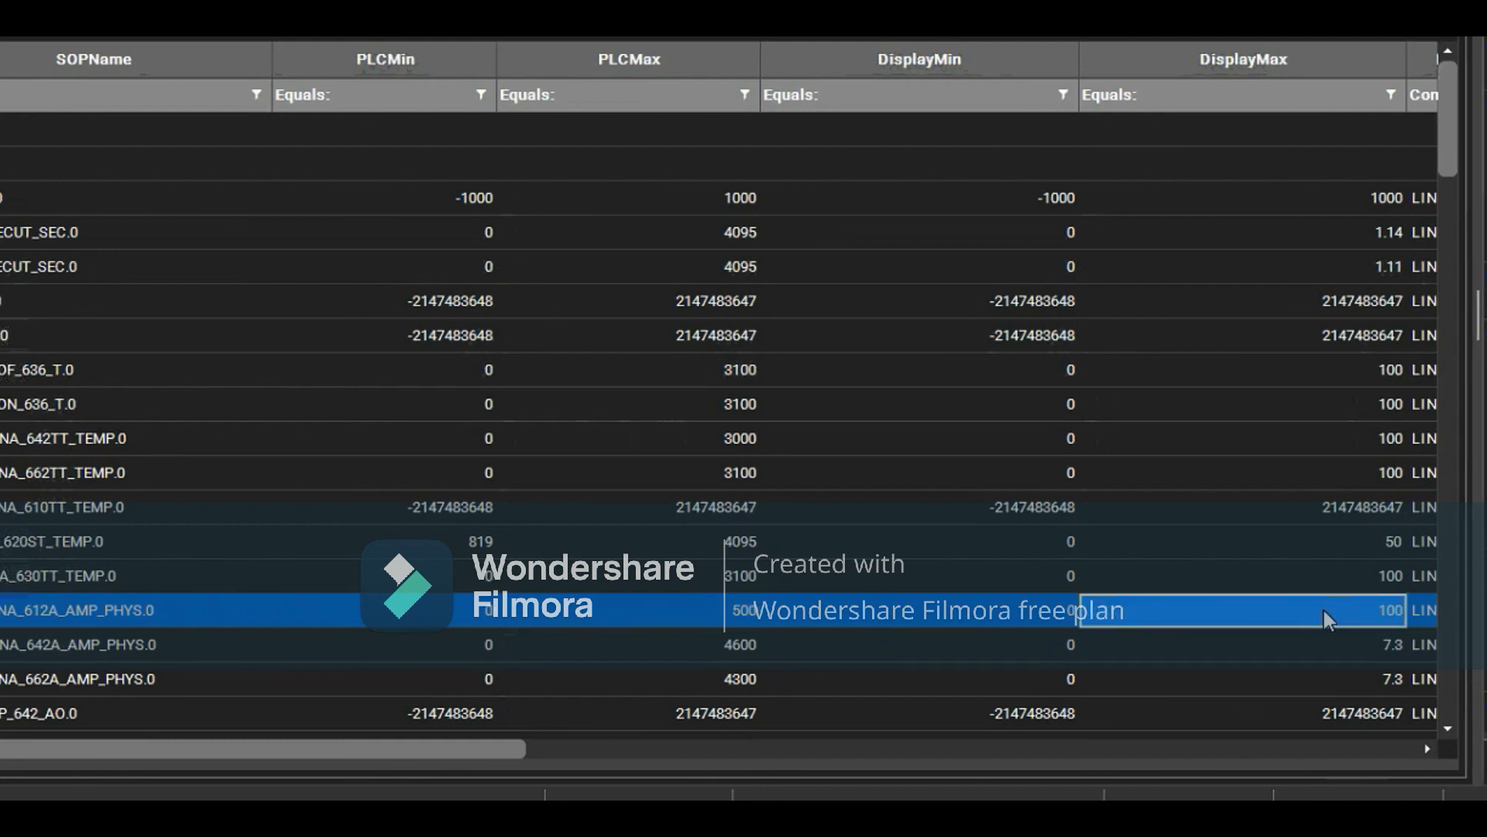